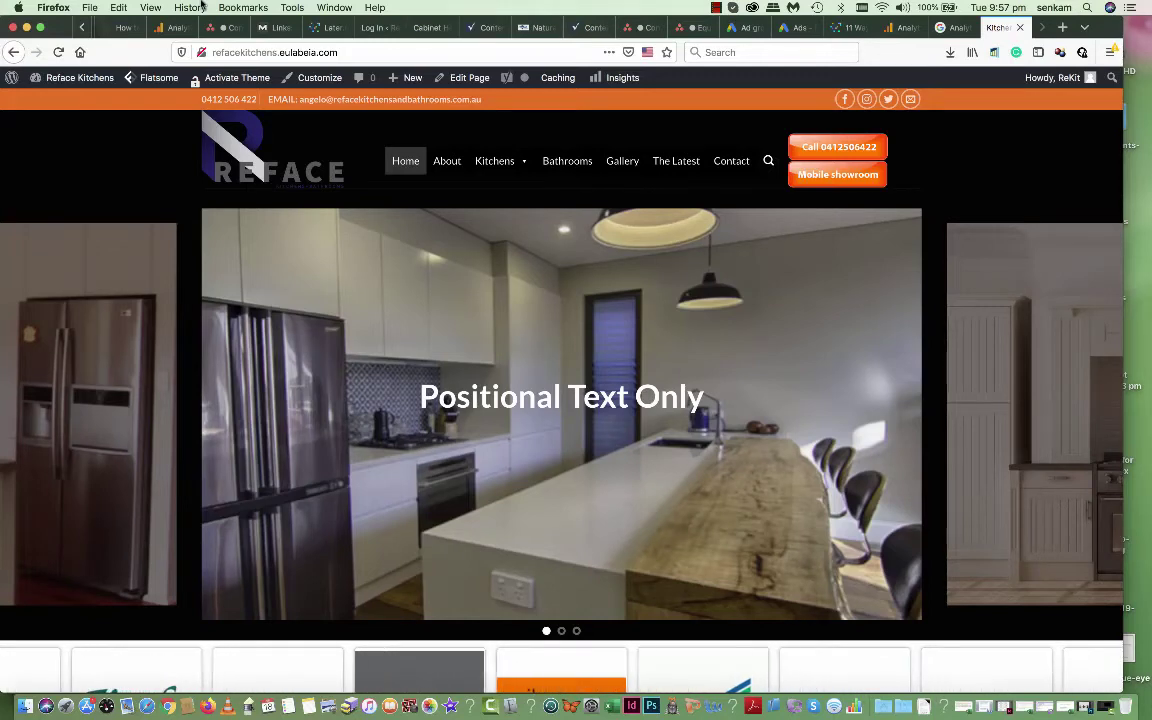
- Open the Cabinet Handles page listed under What is Kitchen Refacing? and start editing it with UX Builder
key(XF86AudioRaiseVolume)
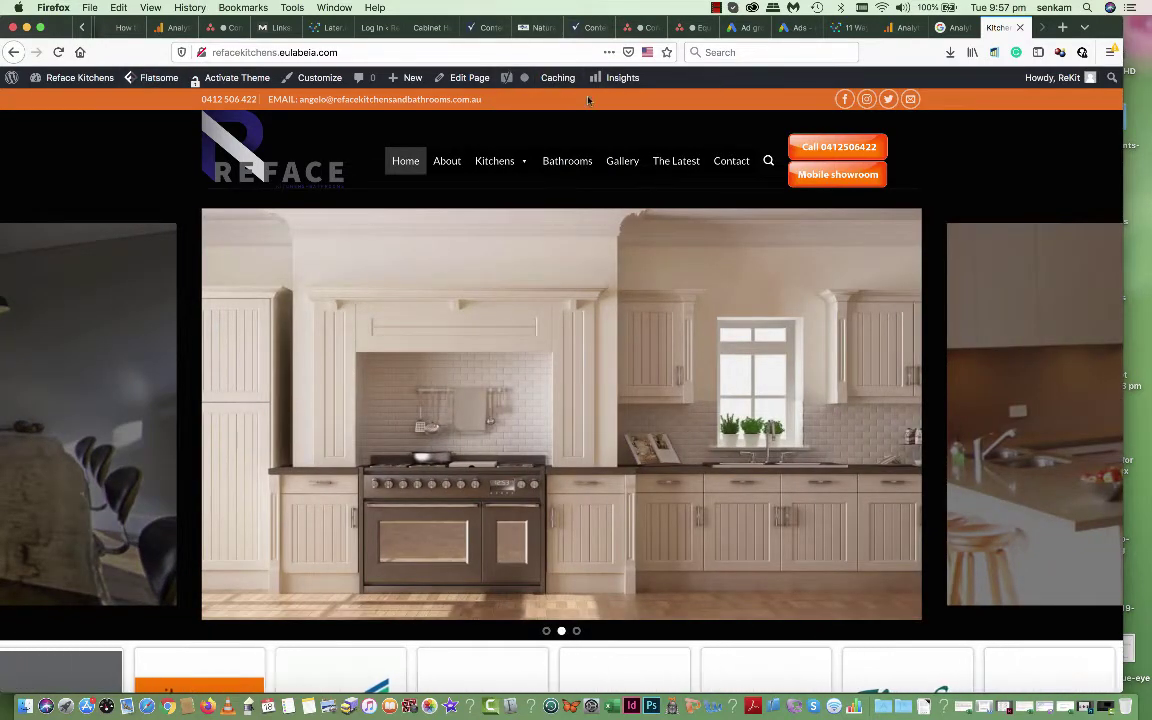
mouse_move(477, 84)
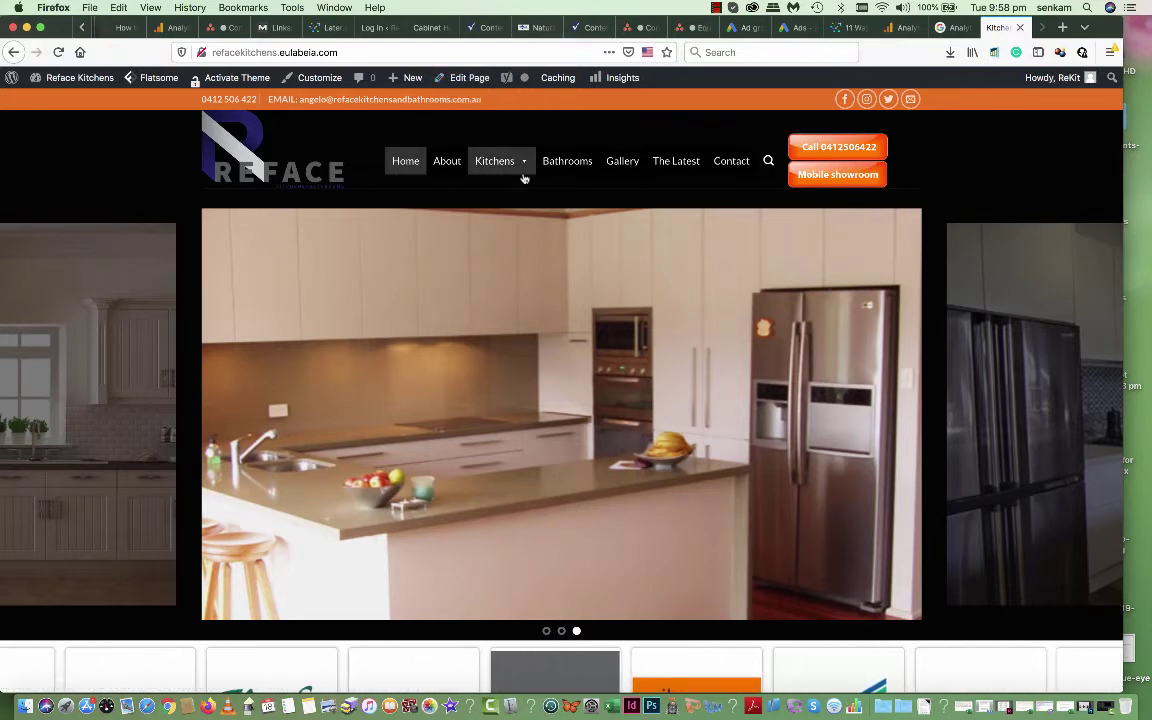
mouse_move(524, 171)
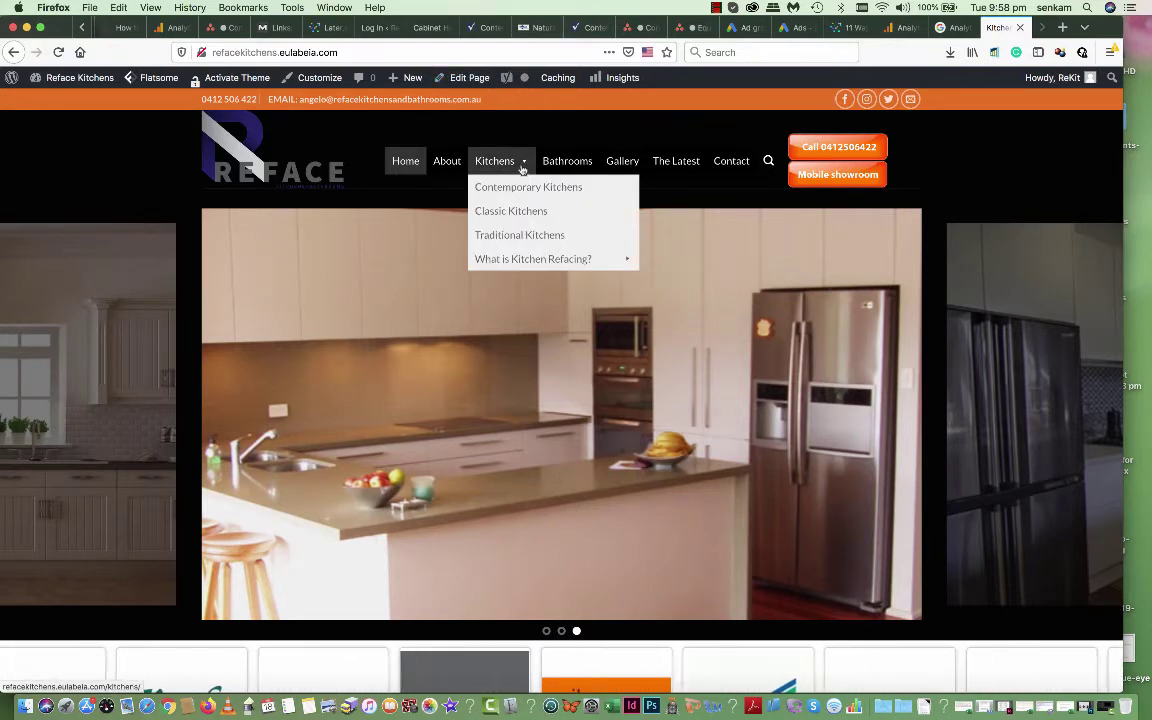
mouse_move(525, 258)
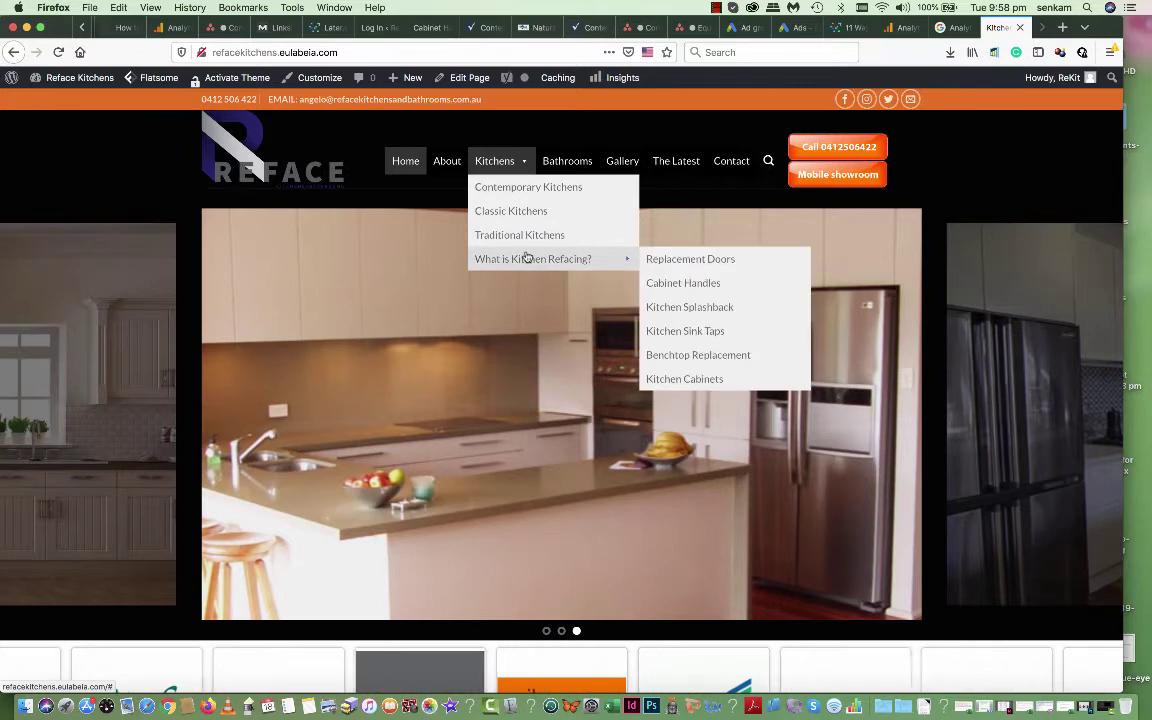
click(666, 288)
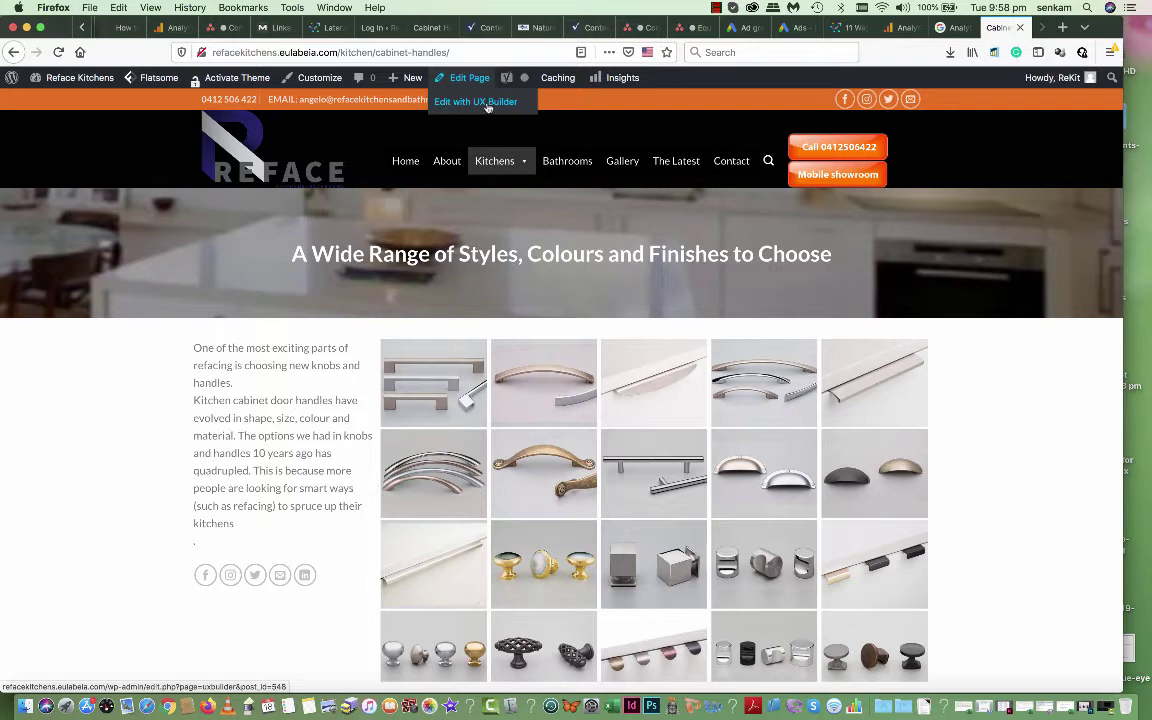
click(475, 103)
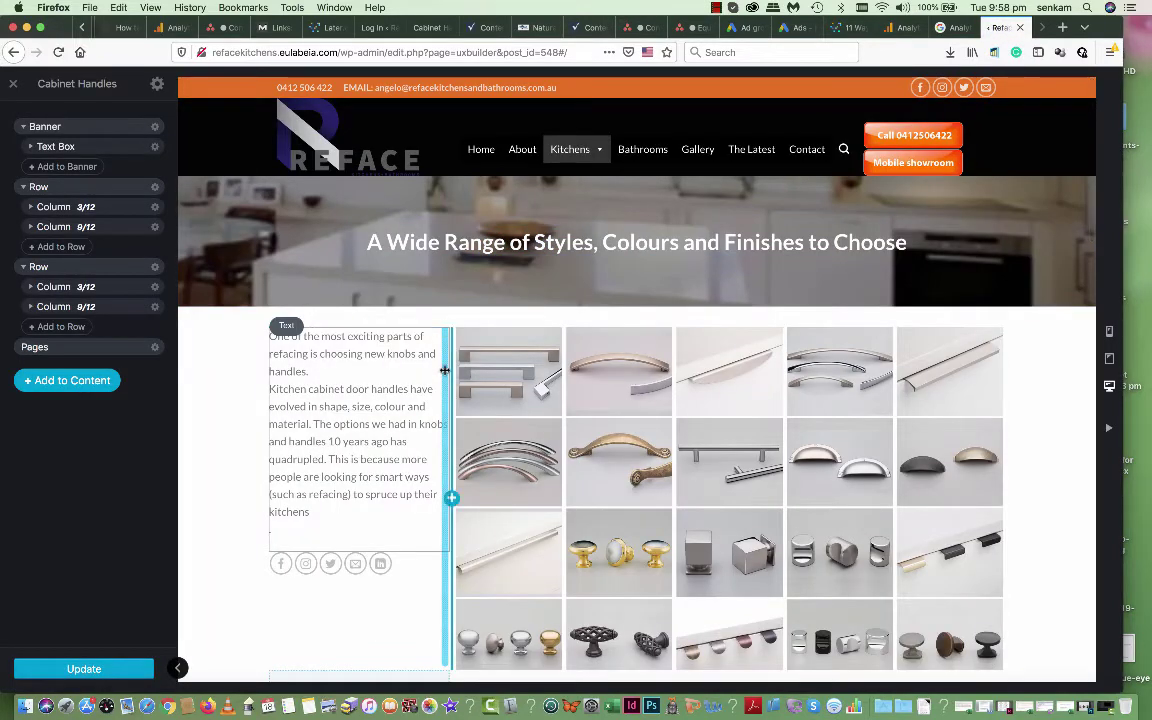
- Look through the Cabinet Handles page content, from the handle gallery down to the footer and back to the main text
scroll(445, 370, down, 5)
scroll(445, 370, down, 15)
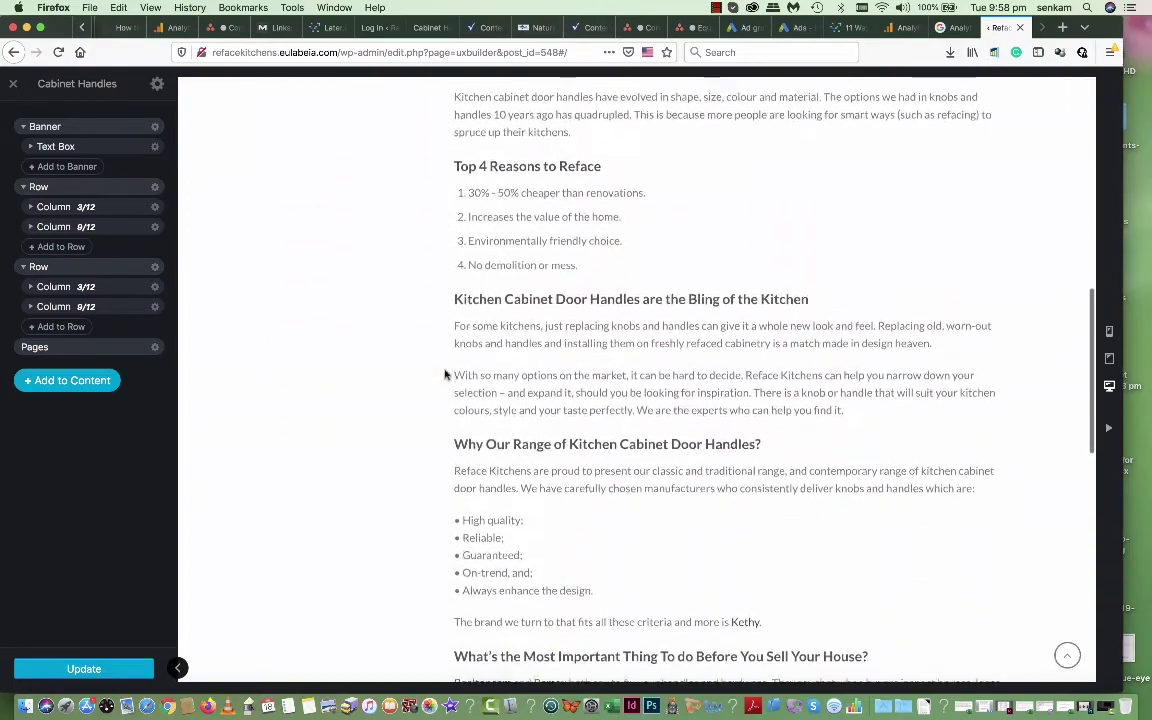
scroll(445, 370, down, 10)
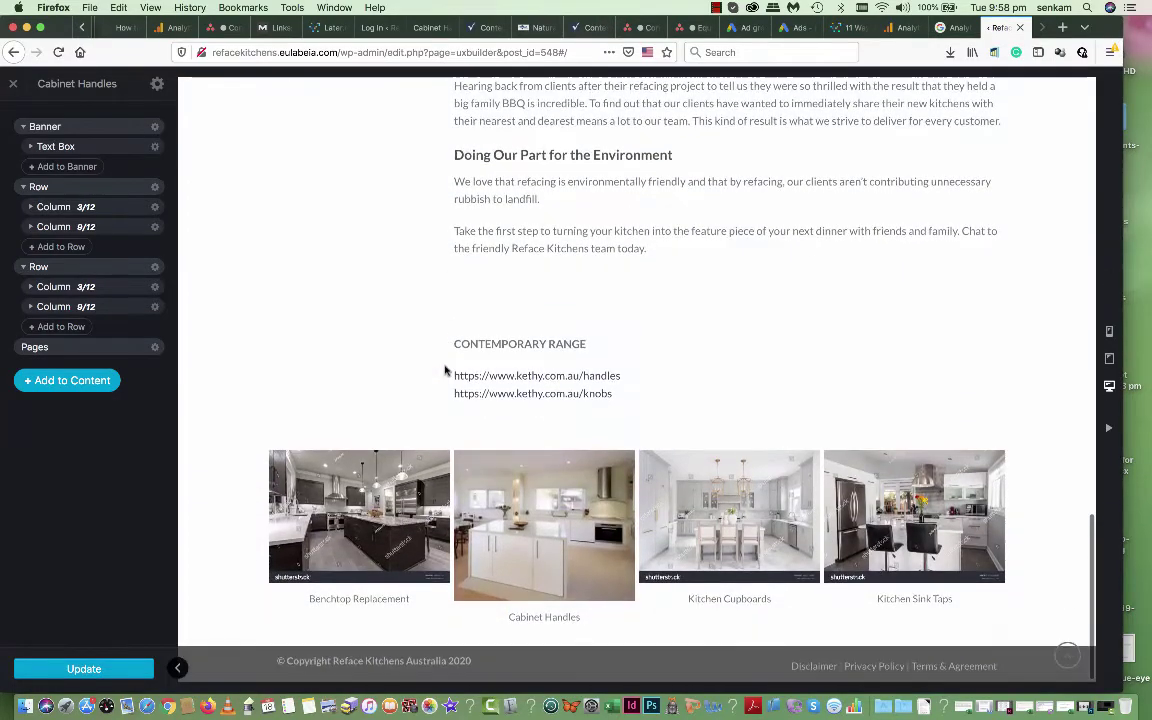
scroll(445, 370, up, 5)
scroll(566, 411, down, 4)
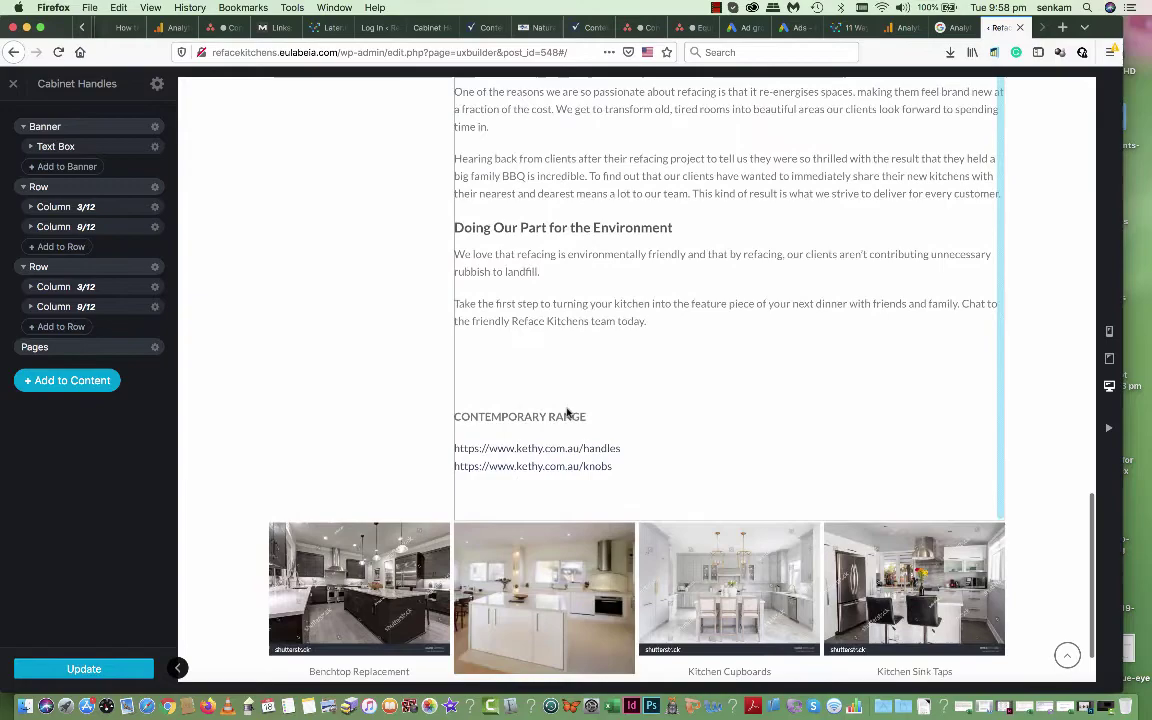
scroll(590, 465, up, 10)
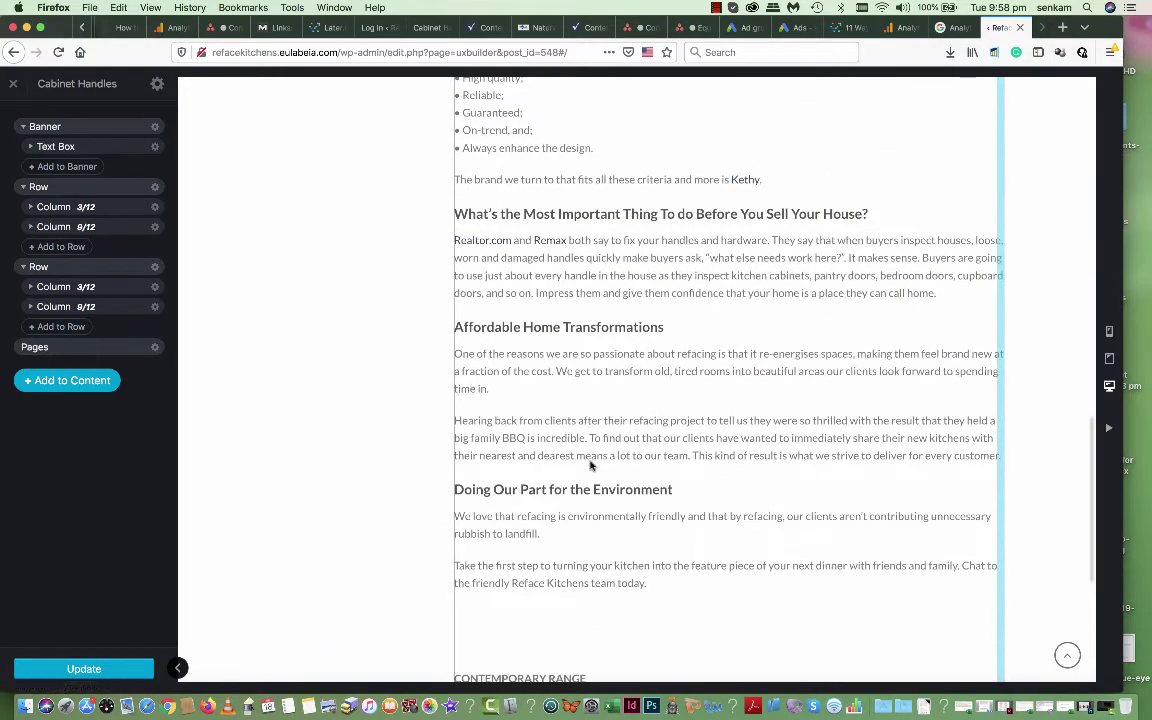
scroll(590, 465, up, 10)
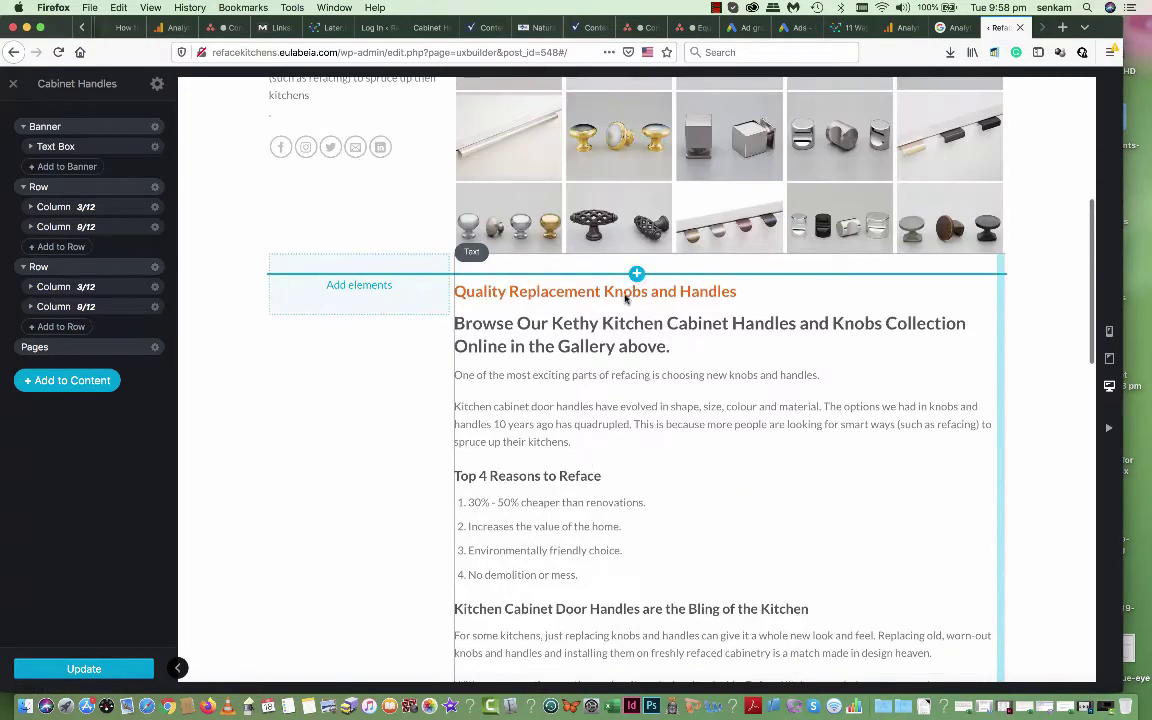
- Open the text block below the handle gallery in the text editor
click(557, 320)
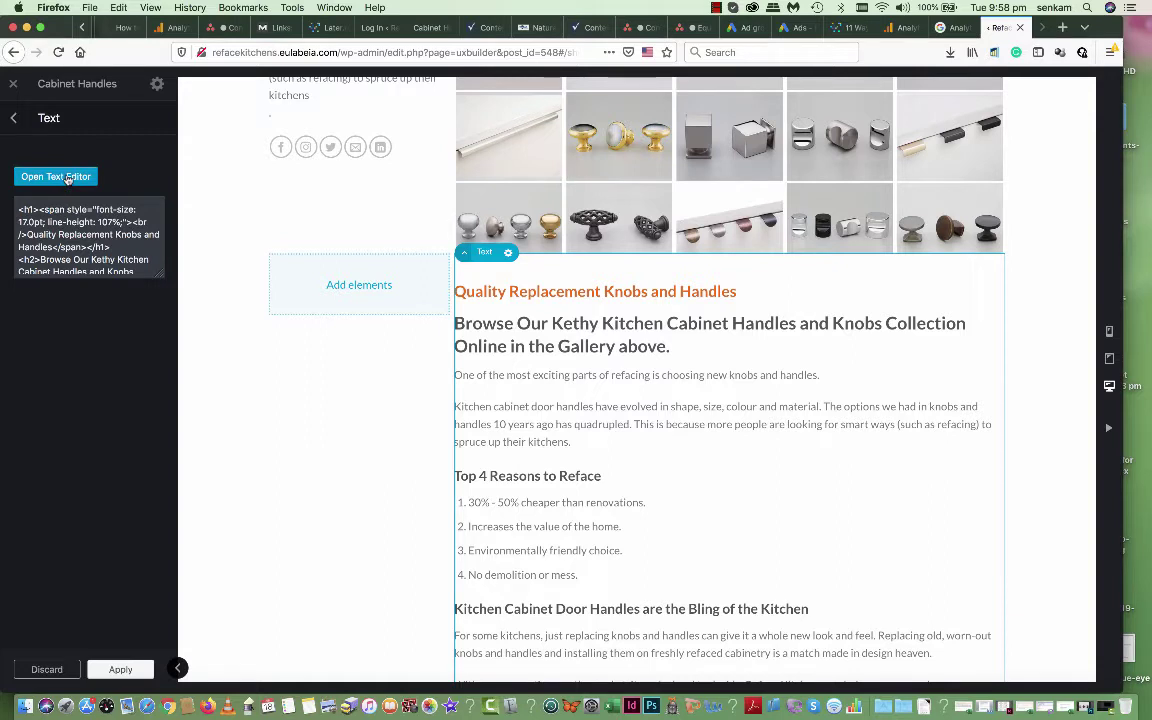
click(67, 177)
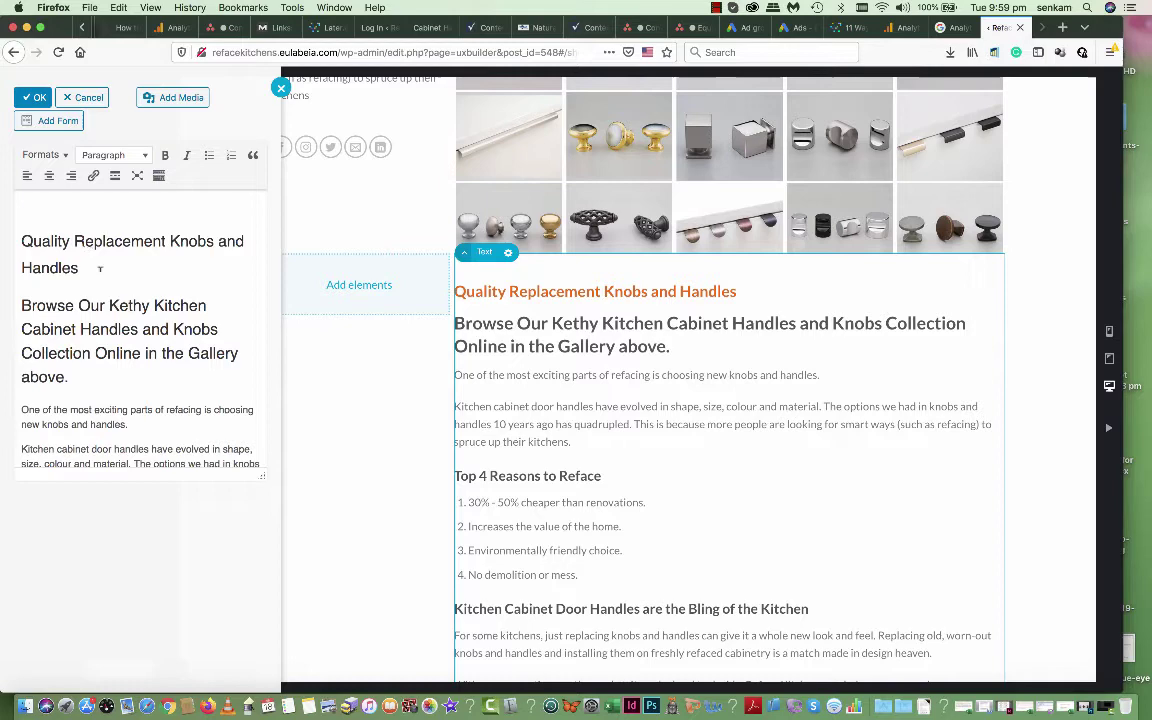
scroll(97, 291, down, 4)
scroll(97, 291, up, 5)
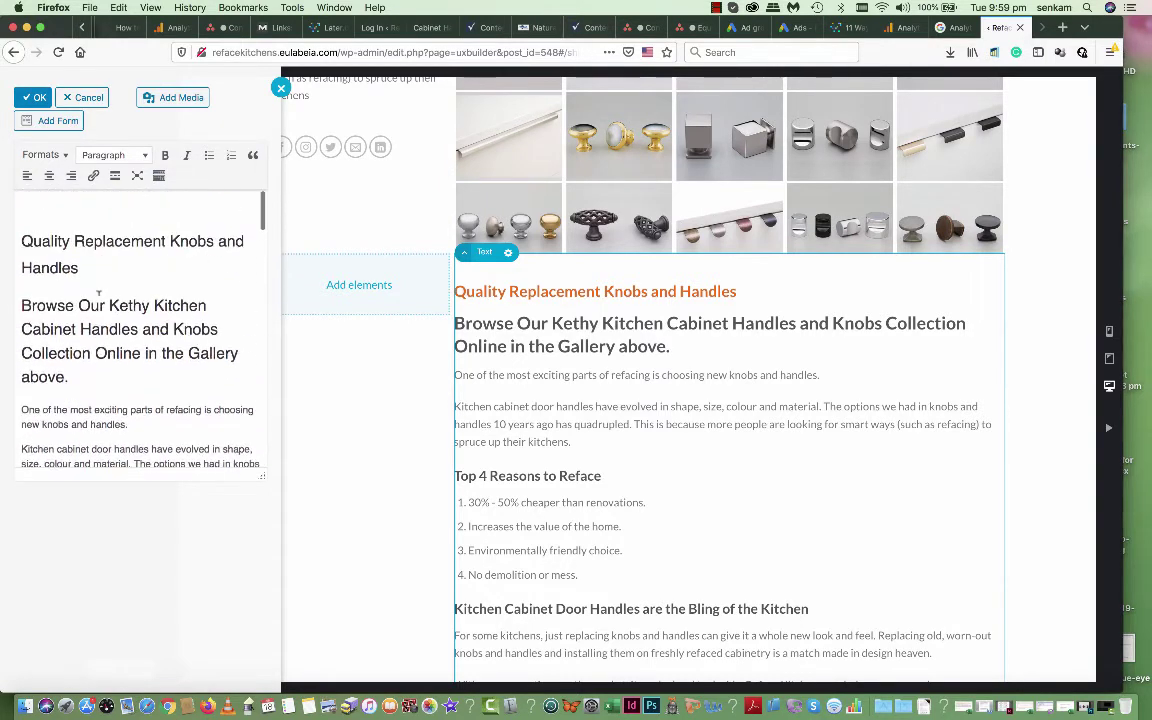
- Format the title "Quality Replacement Knobs and Handles" as Paragraph and set it back to Heading 1
drag(80, 268, 21, 241)
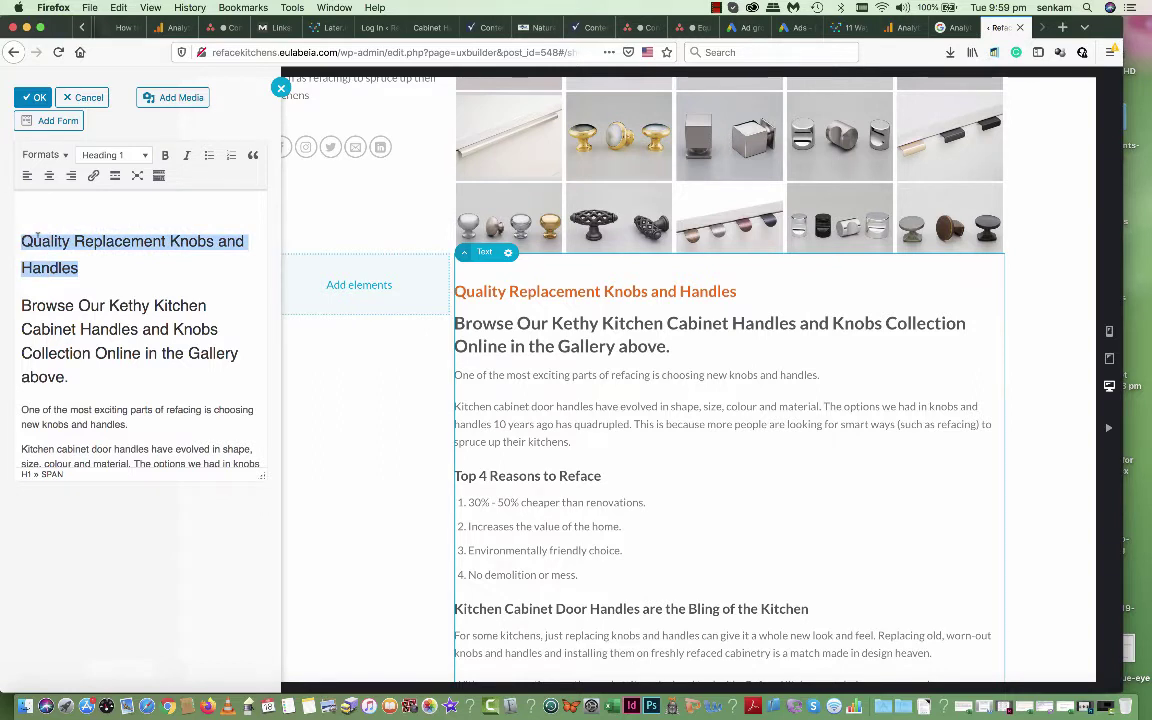
click(150, 157)
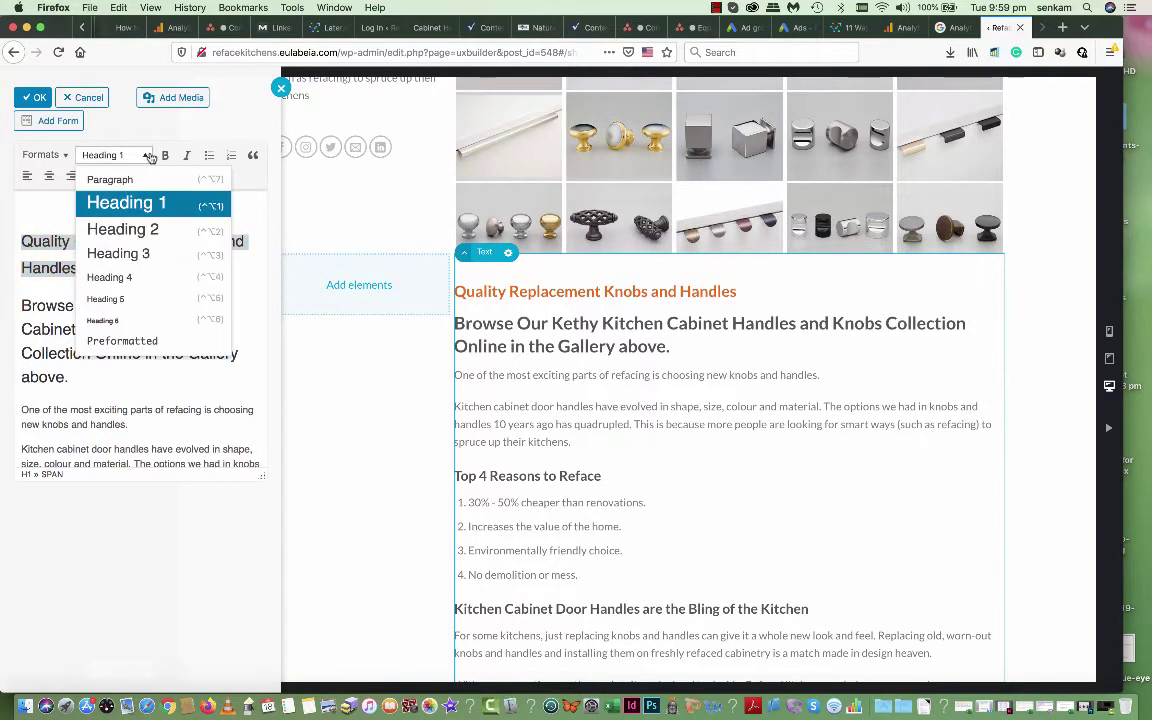
click(130, 178)
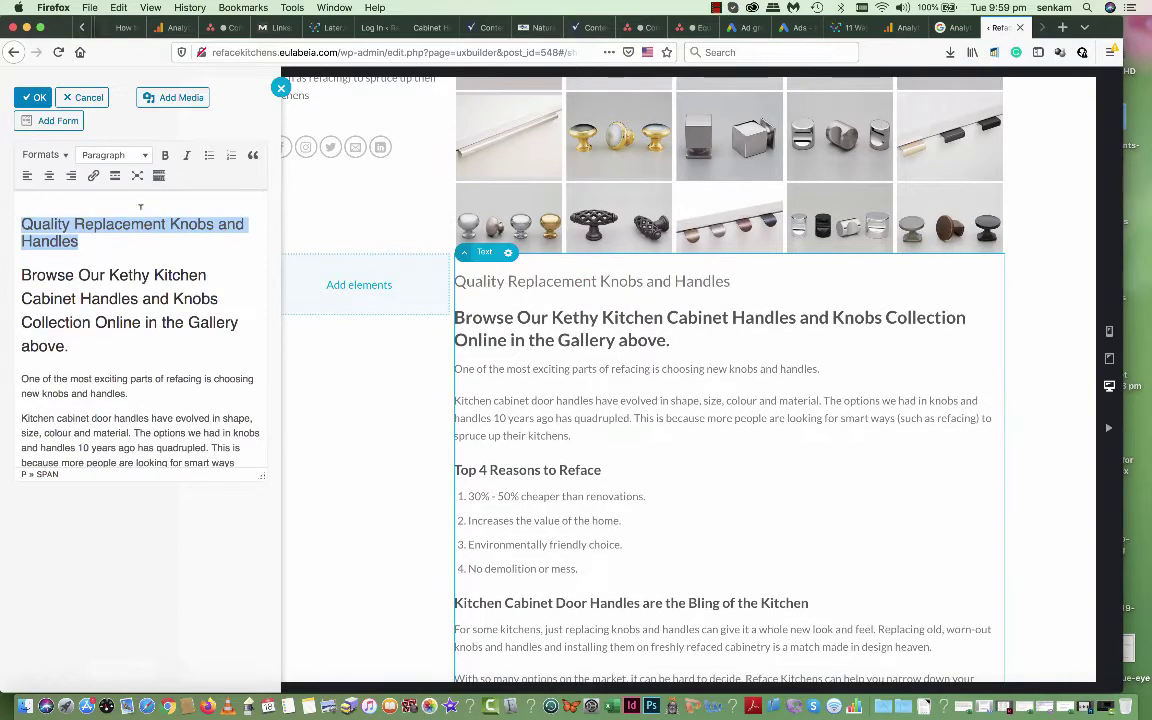
click(143, 157)
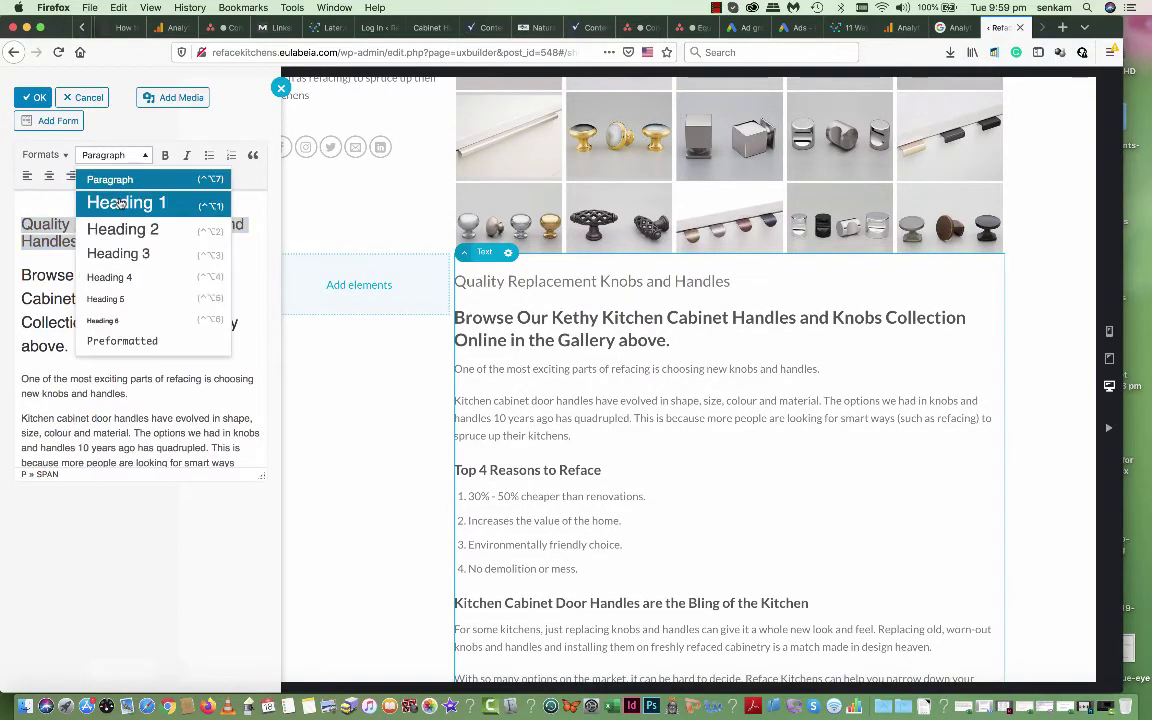
click(126, 203)
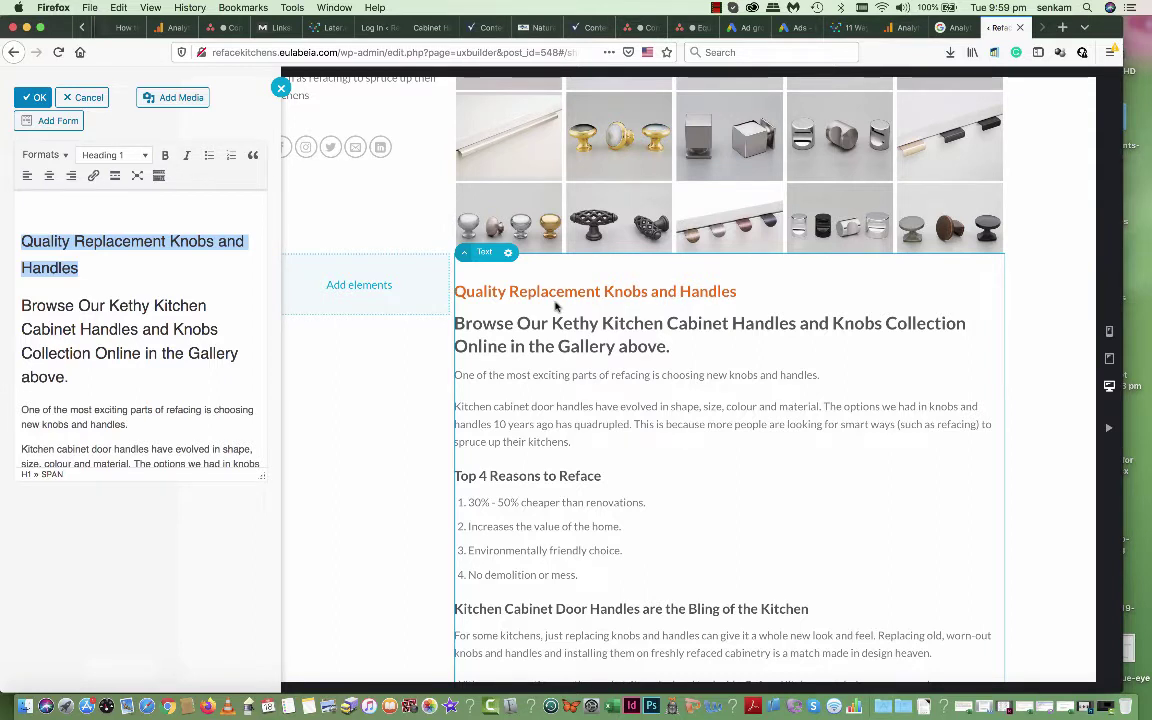
- Check the text formats of the "Browse Our Kethy Kitchen Cabinet Handles" heading and the paragraph below it, and apply the text block
click(98, 352)
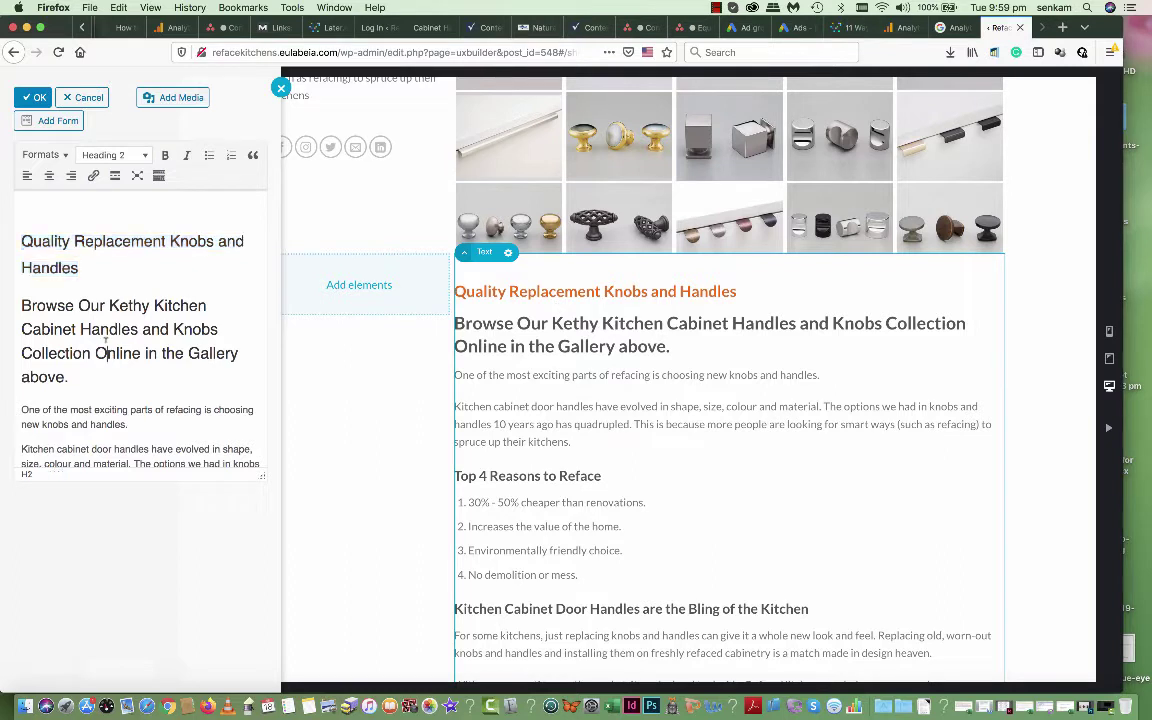
drag(69, 377, 19, 305)
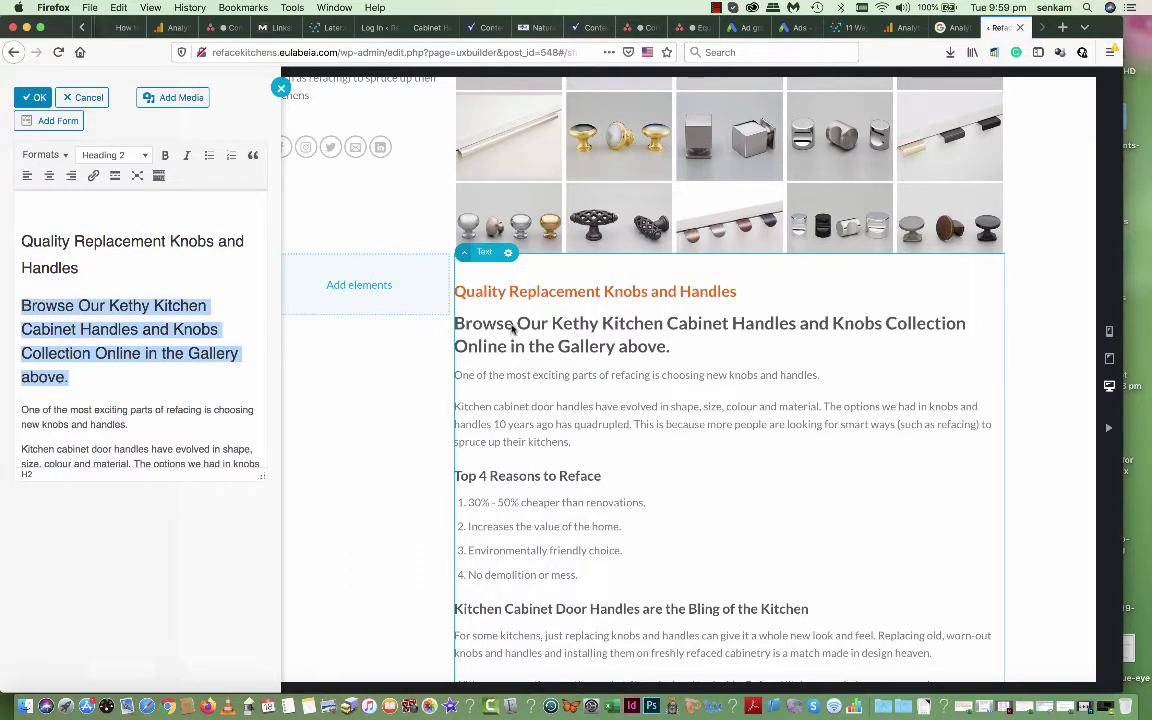
drag(128, 424, 31, 409)
click(143, 156)
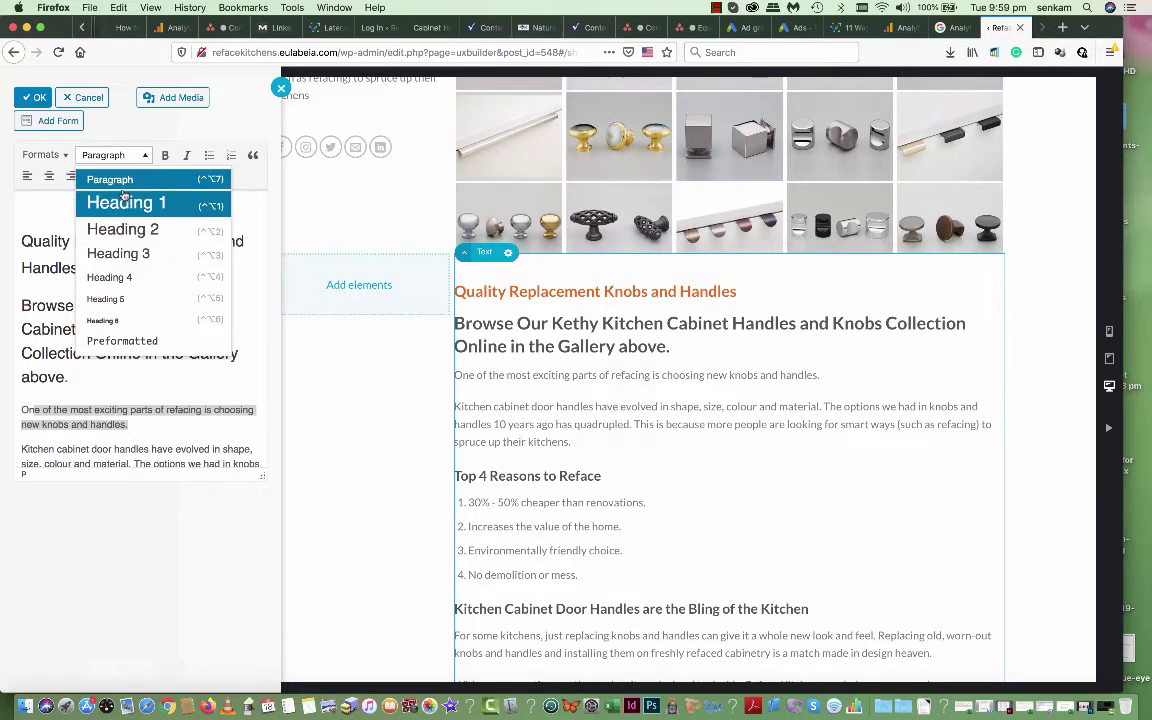
click(118, 124)
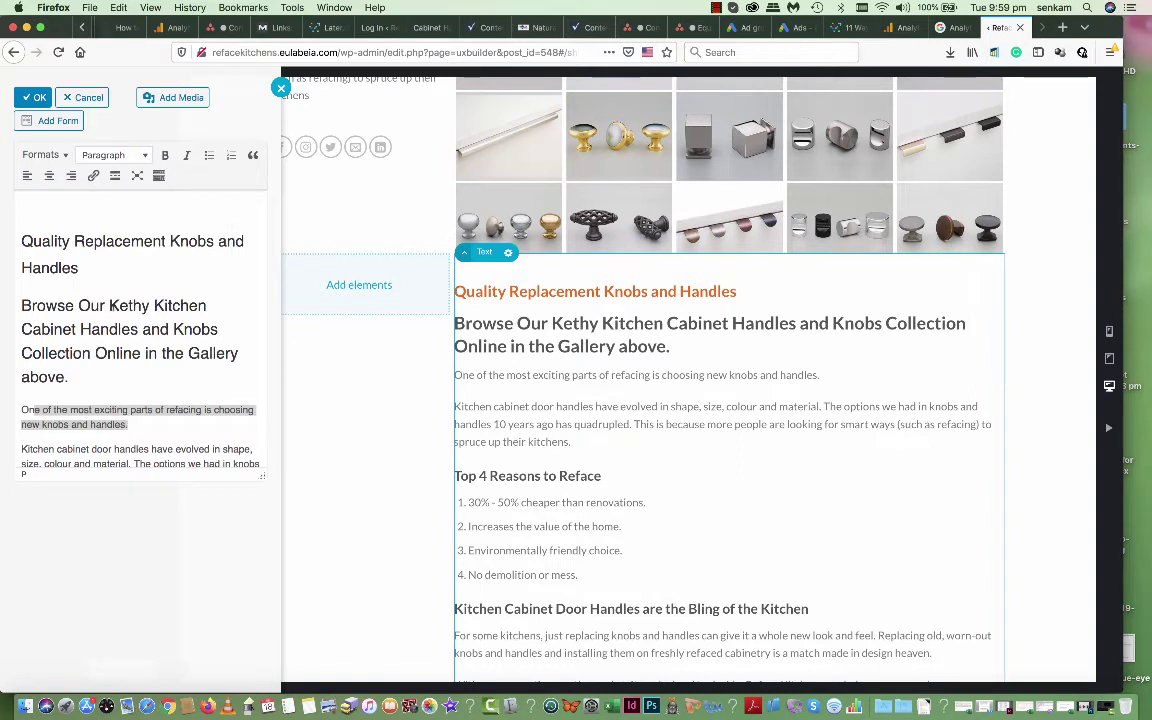
click(96, 288)
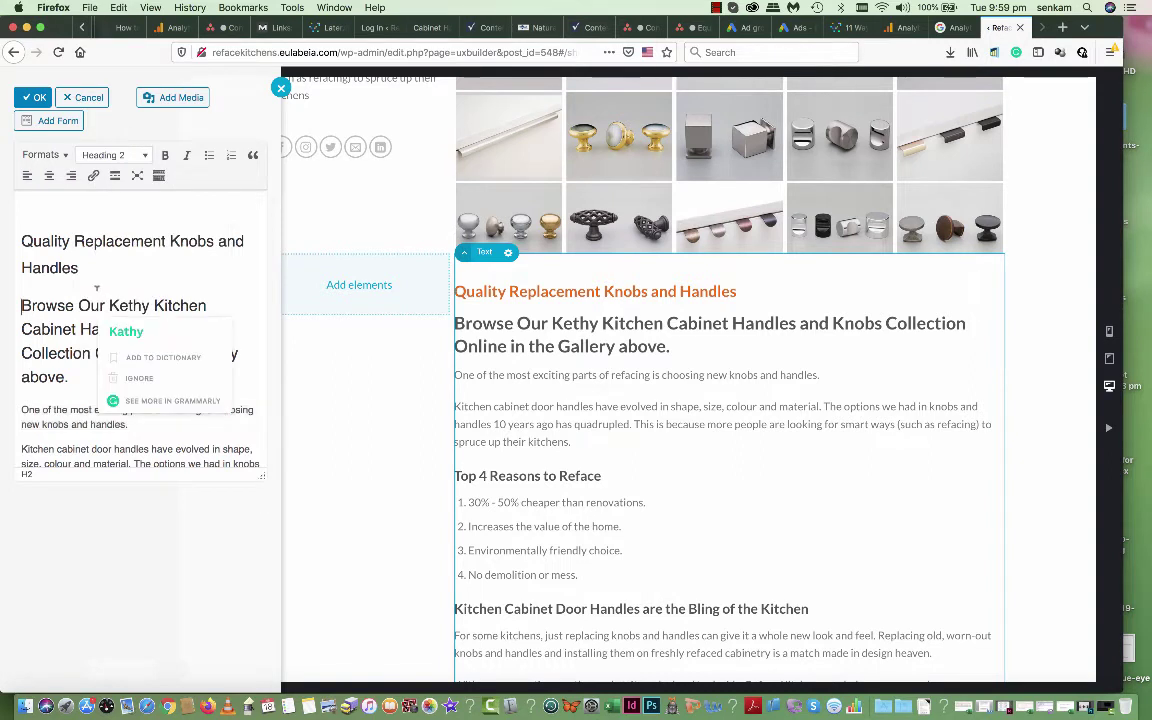
click(38, 99)
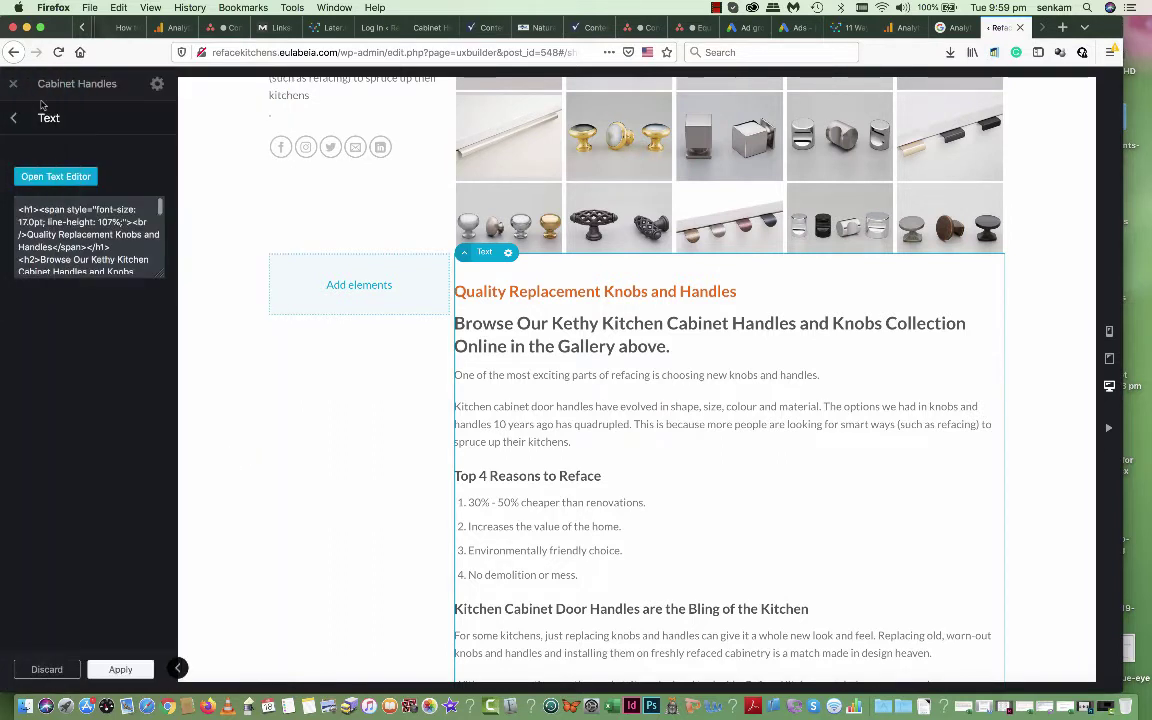
click(116, 671)
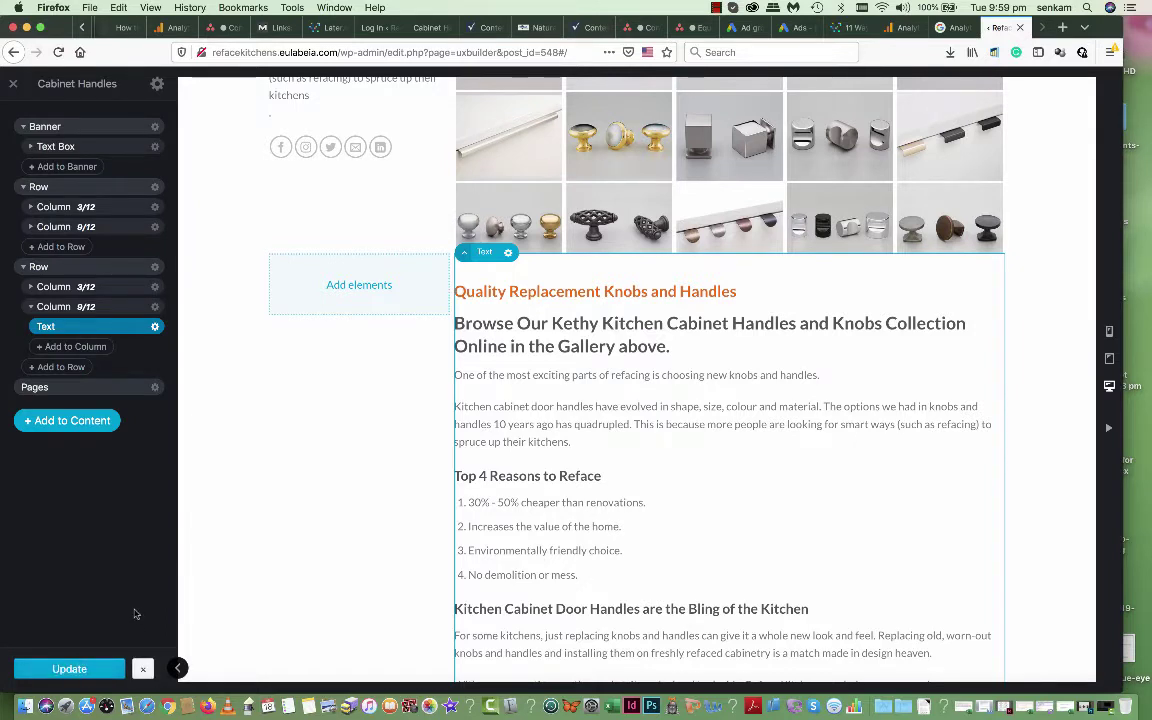
- Select the cabinet handle image gallery on the page and open its images for editing
scroll(565, 443, up, 2)
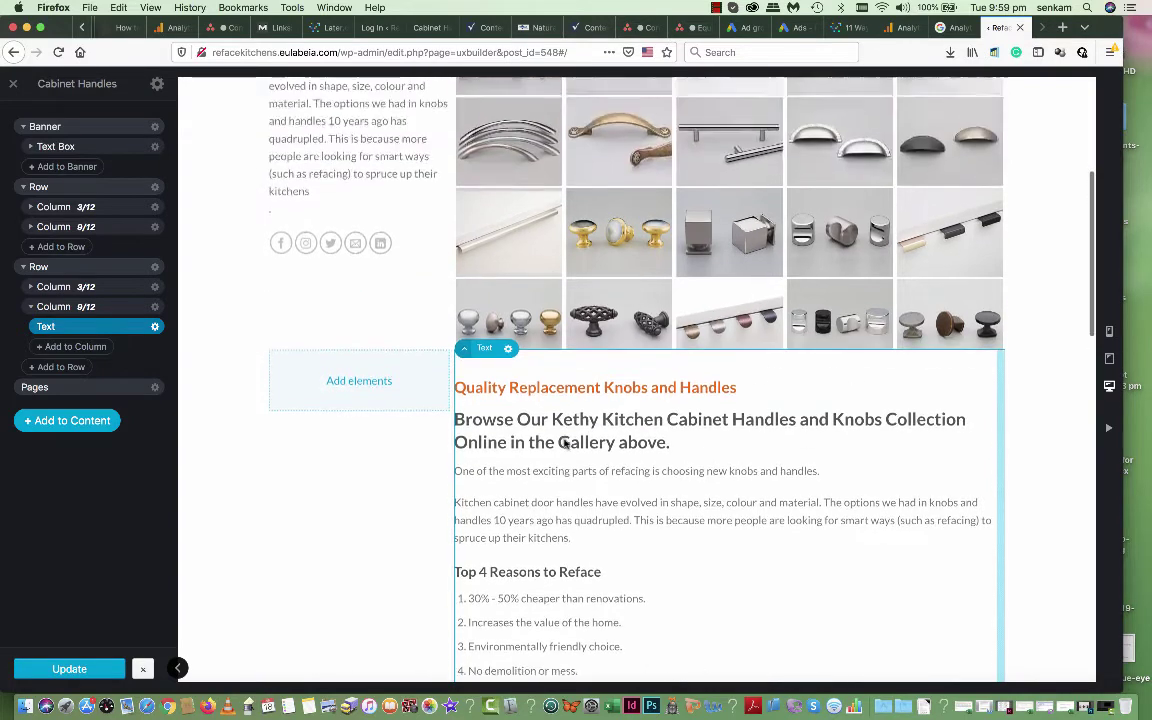
scroll(565, 443, up, 4)
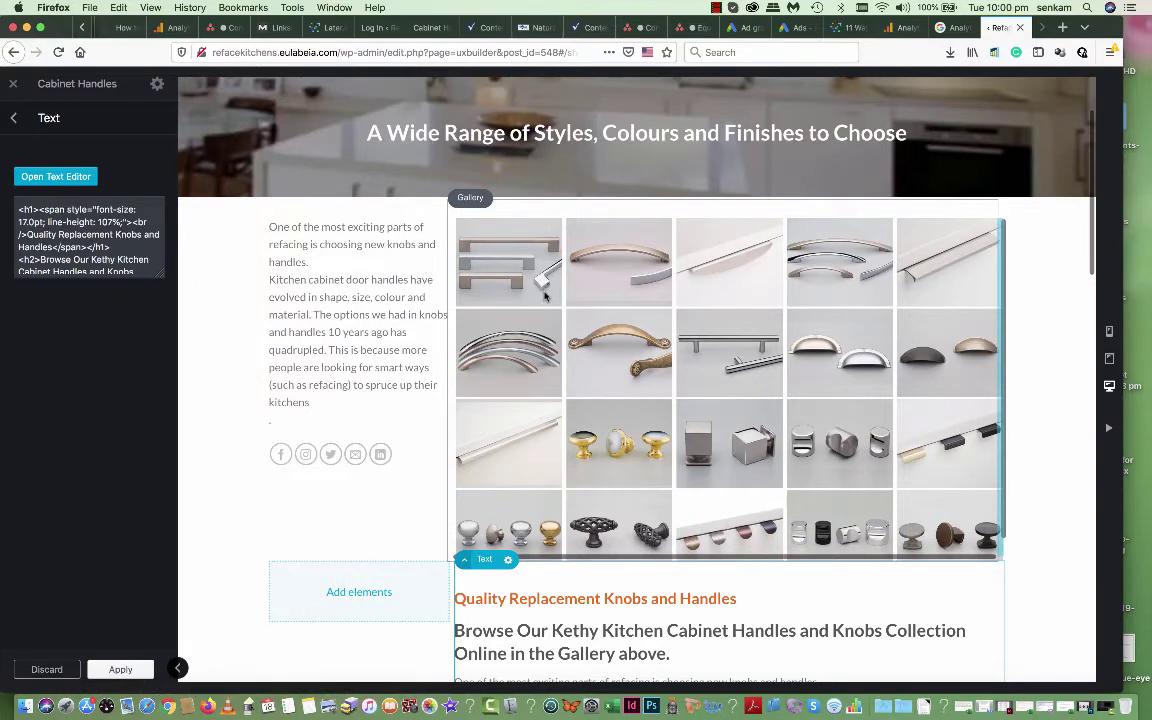
click(545, 295)
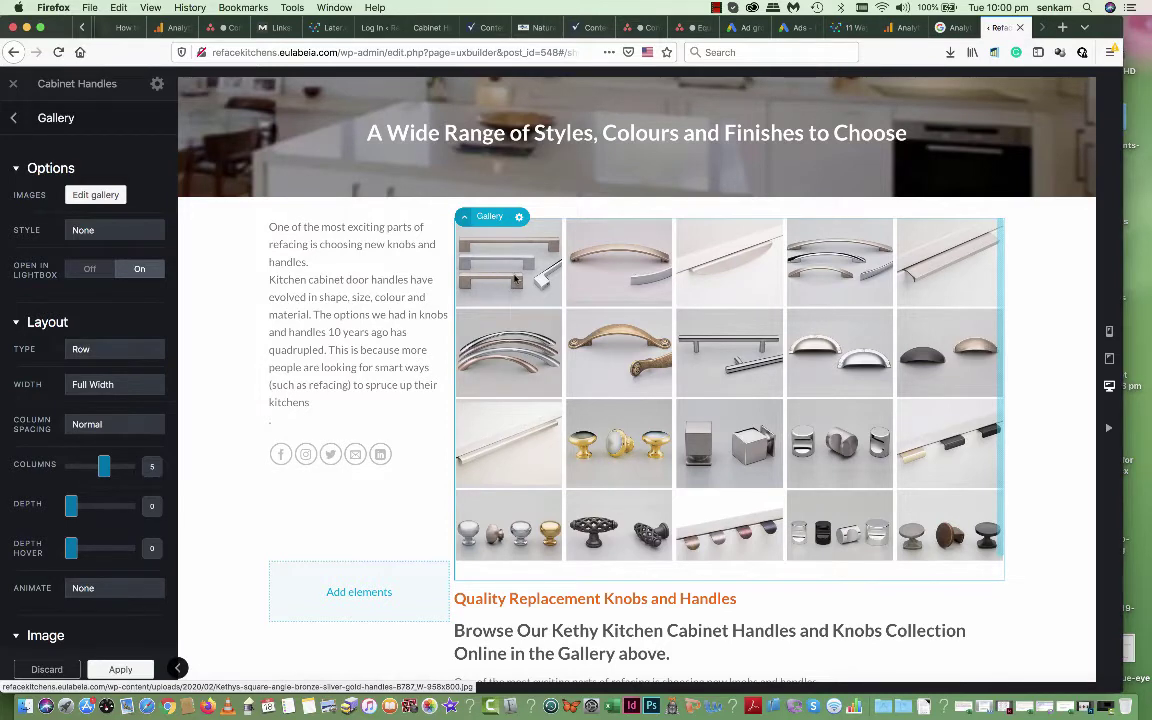
click(103, 194)
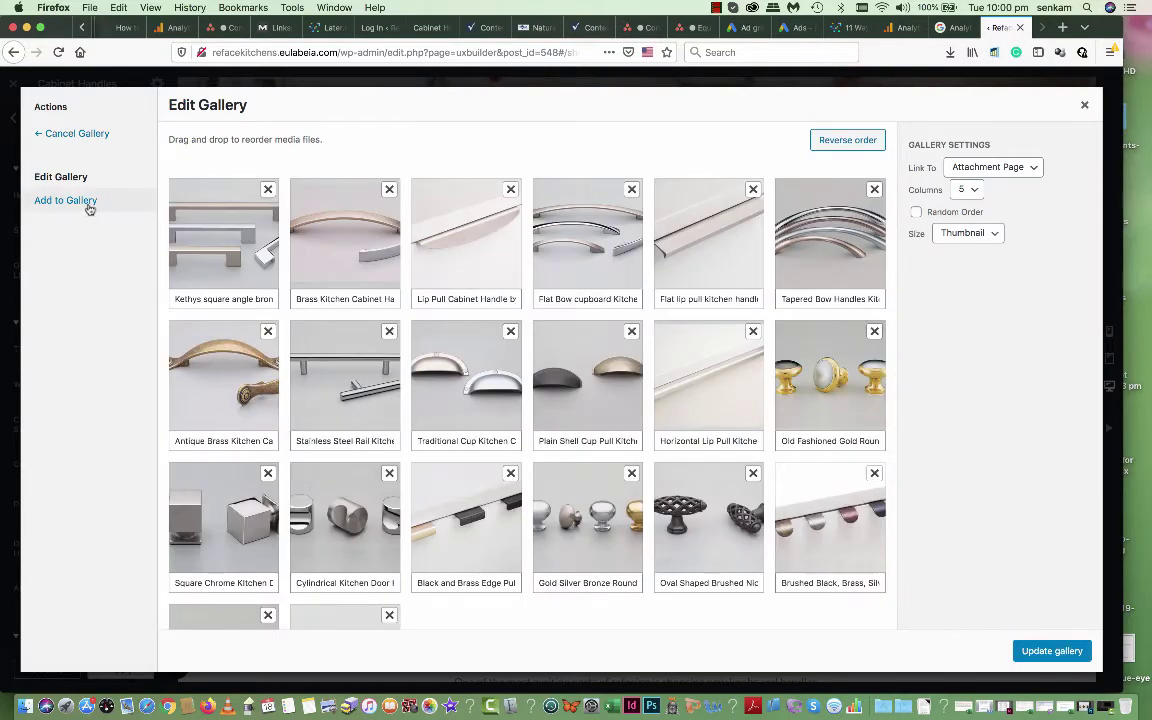
- Start adding an uploaded file to the gallery and browse to the Kethys-knobs folder inside Handles-Cabinet-Kethsy on the Desktop
click(89, 205)
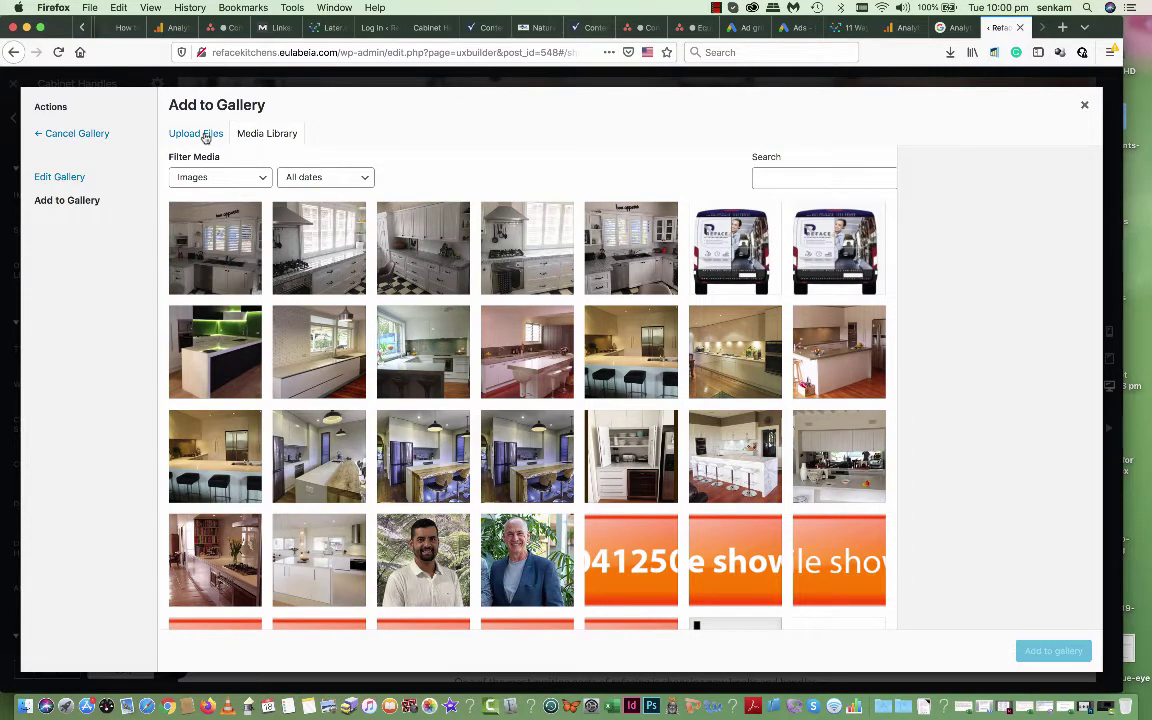
click(205, 138)
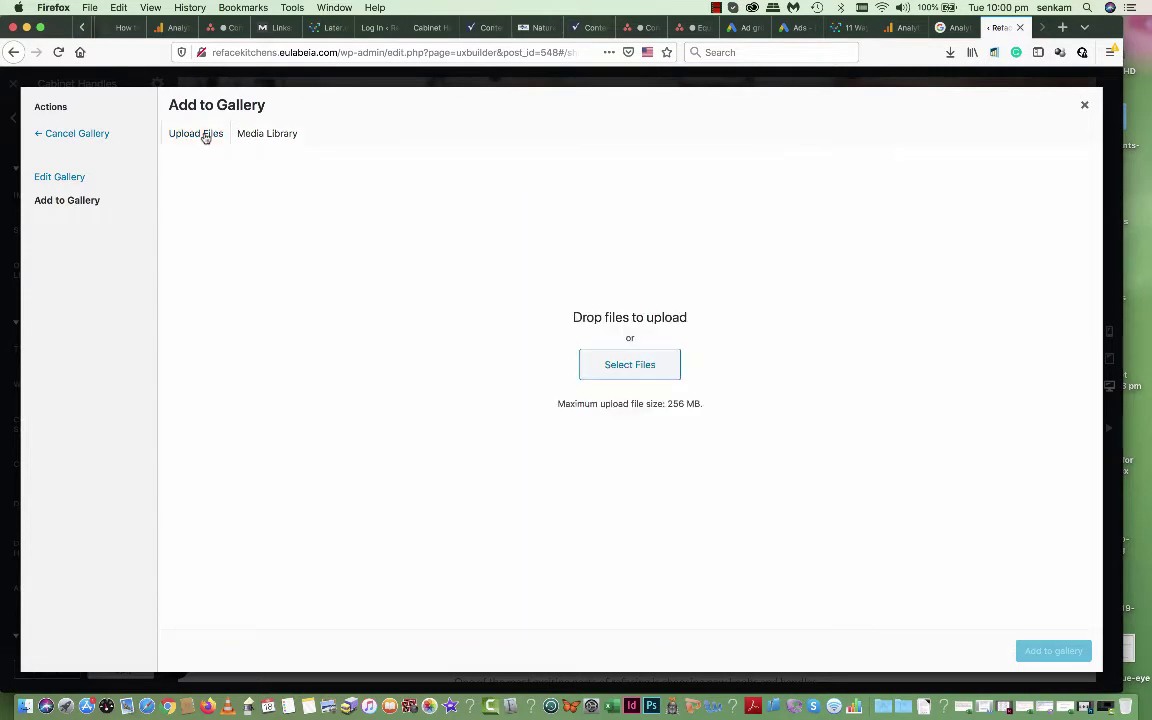
click(620, 366)
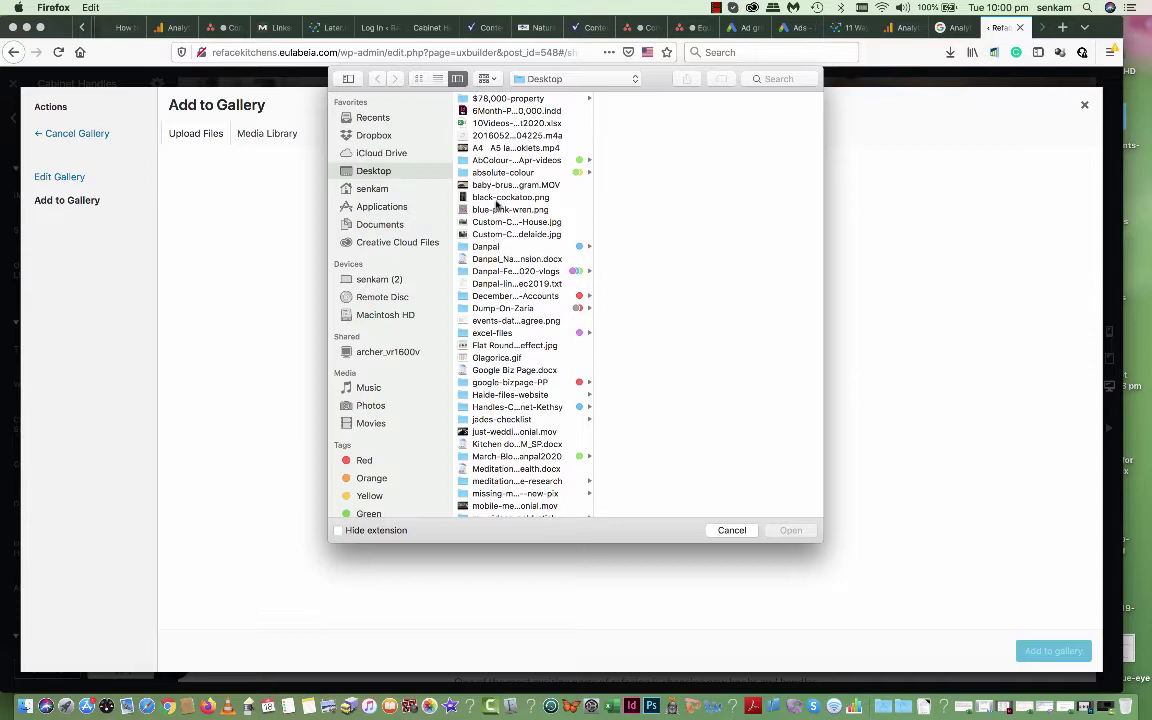
scroll(490, 320, down, 2)
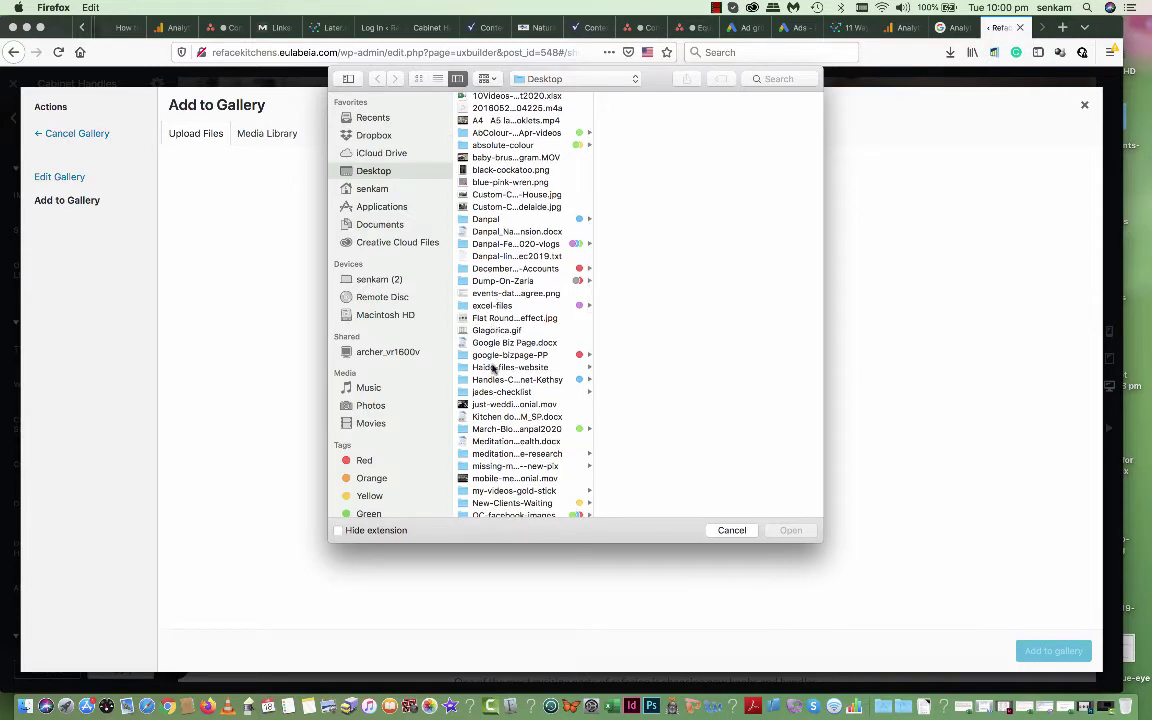
click(488, 381)
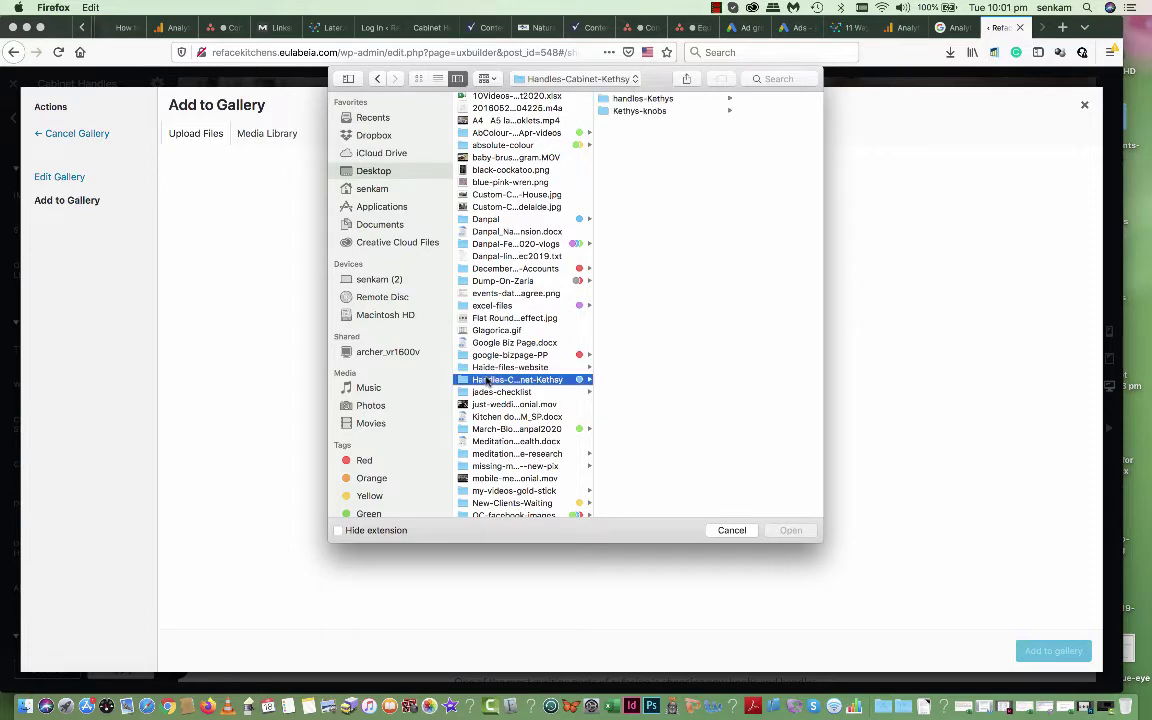
click(632, 112)
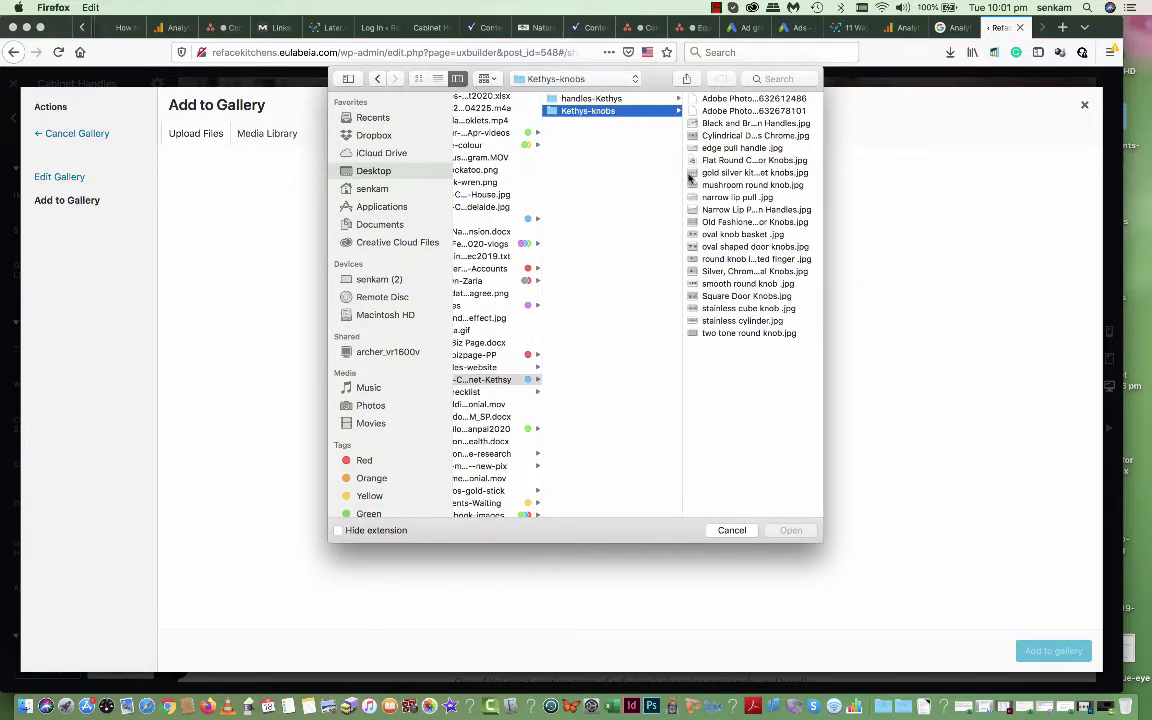
- Preview the knob images in the folder and upload Square Door Knobs.jpg
click(711, 333)
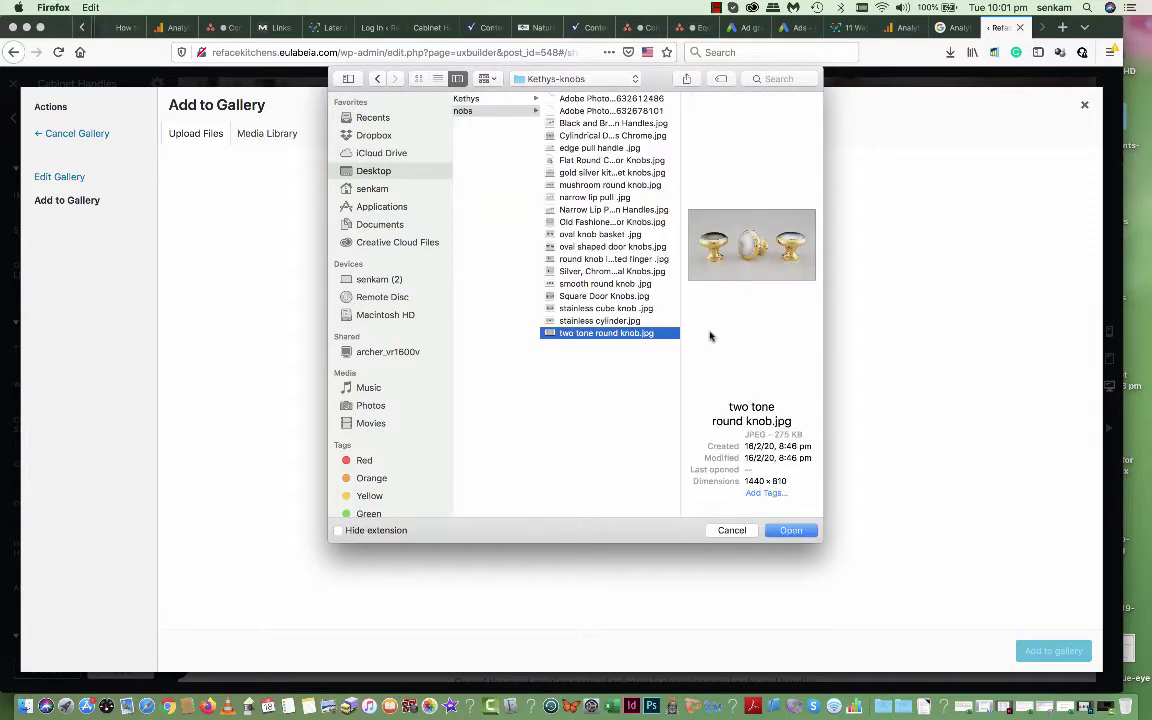
click(583, 321)
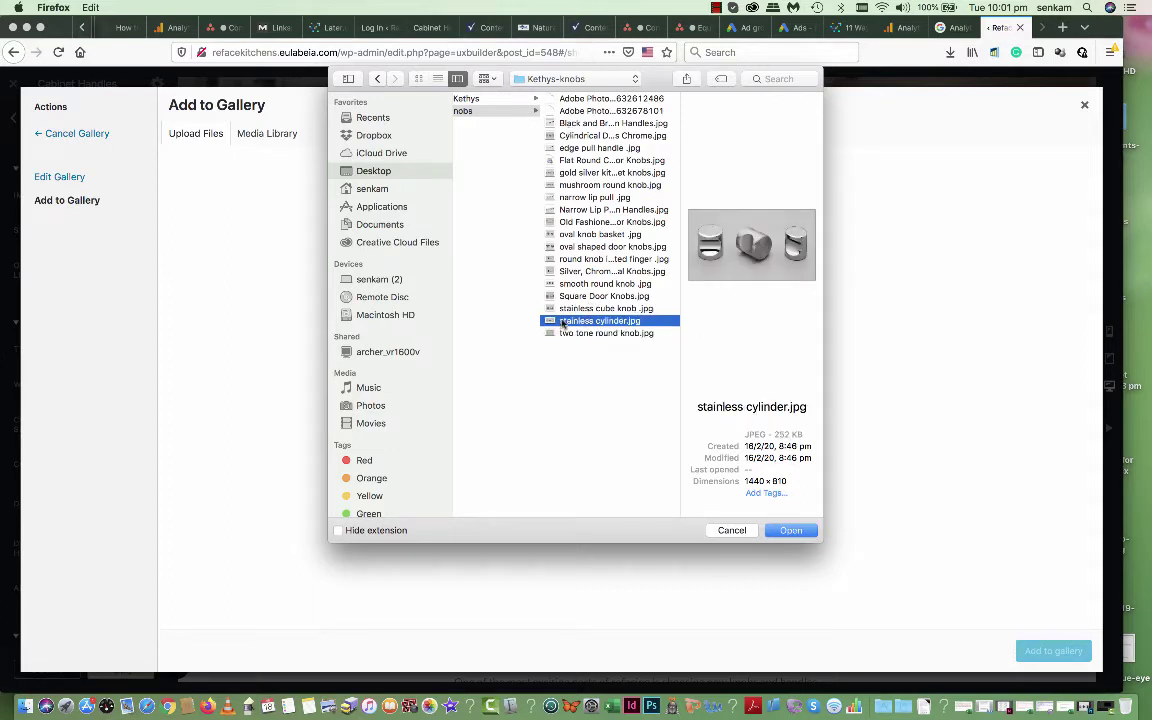
key(Up)
key(Up)
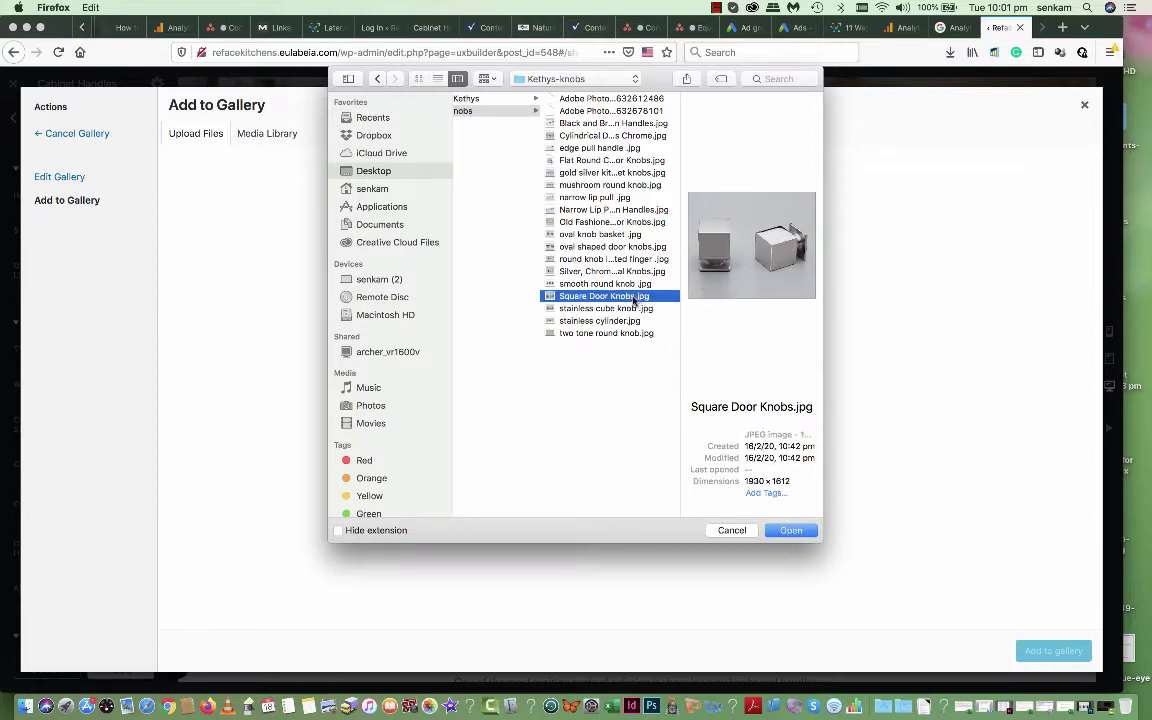
key(Return)
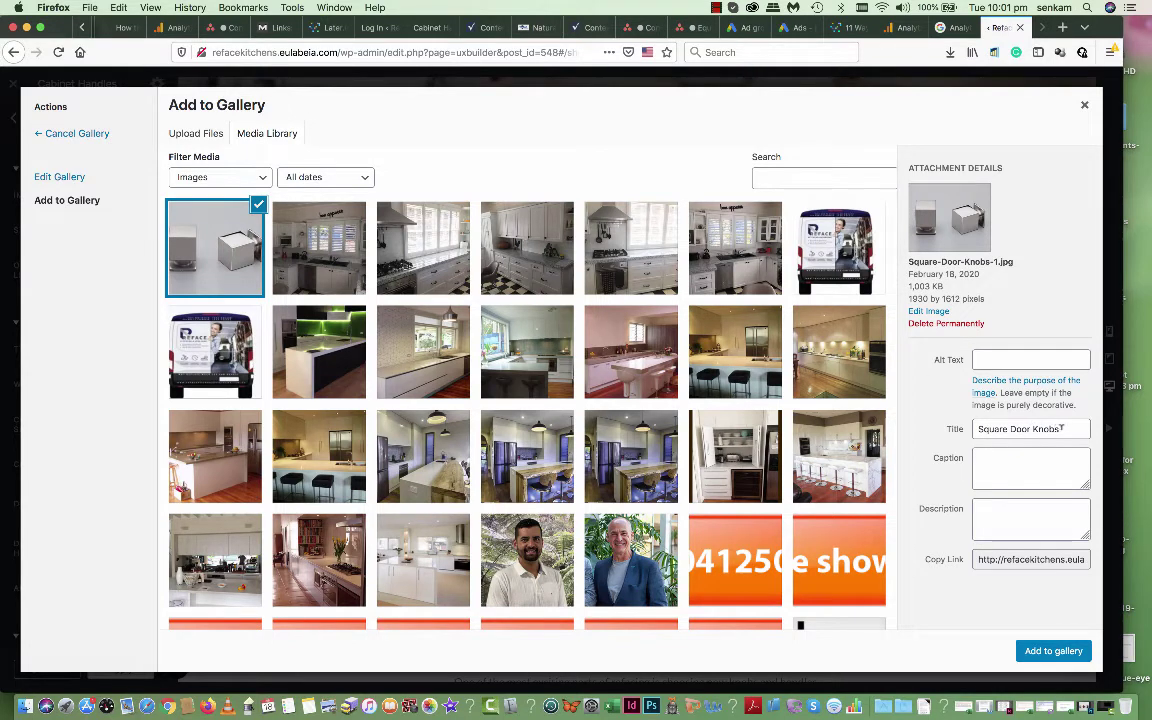
- Copy the image title "Square Door Knobs" into its caption, description and alt text
drag(1062, 428, 962, 426)
key(super+c)
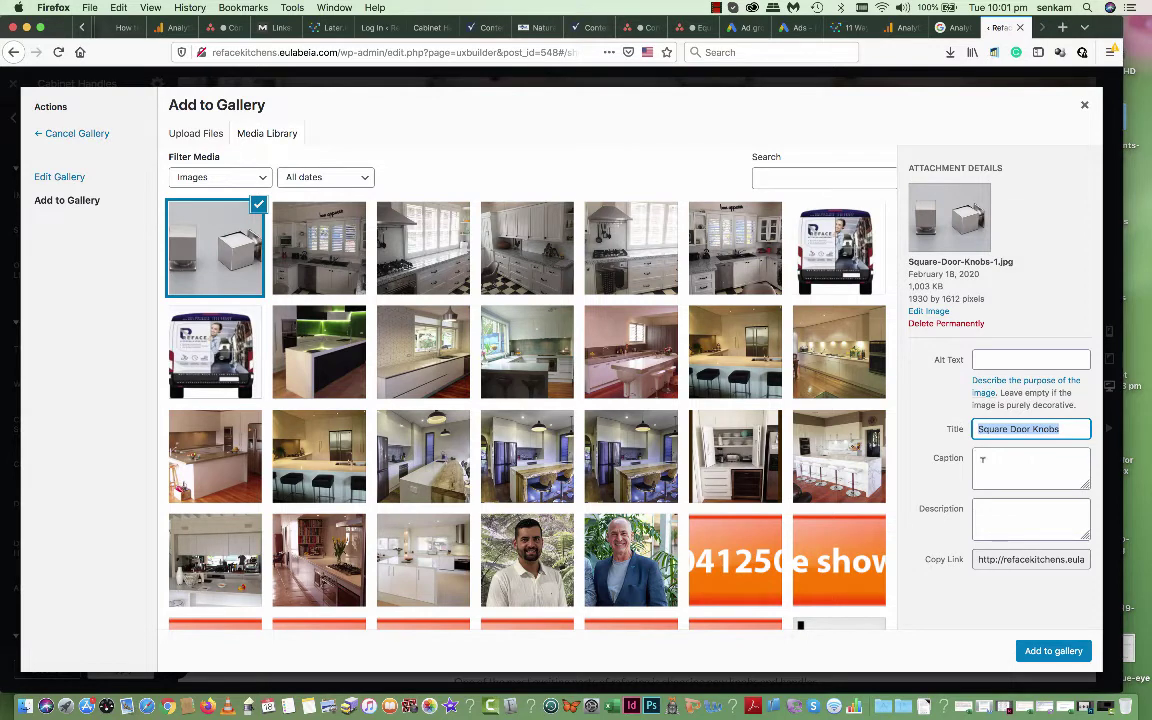
click(982, 459)
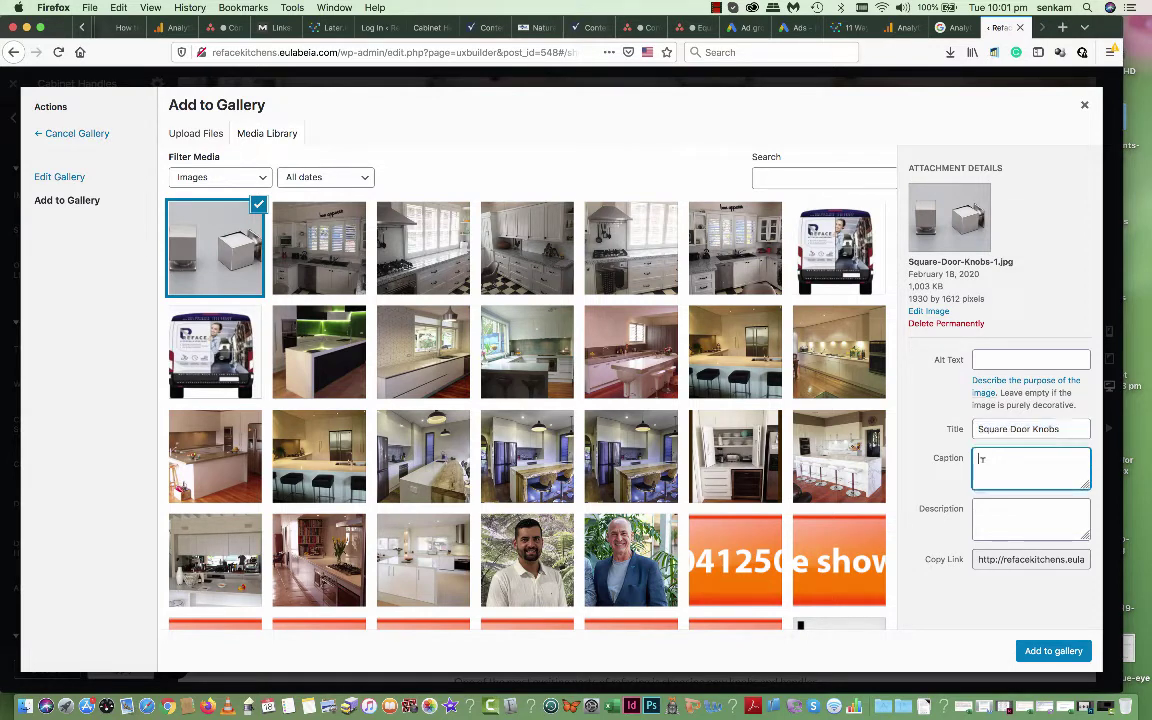
key(super+v)
click(985, 515)
key(super+v)
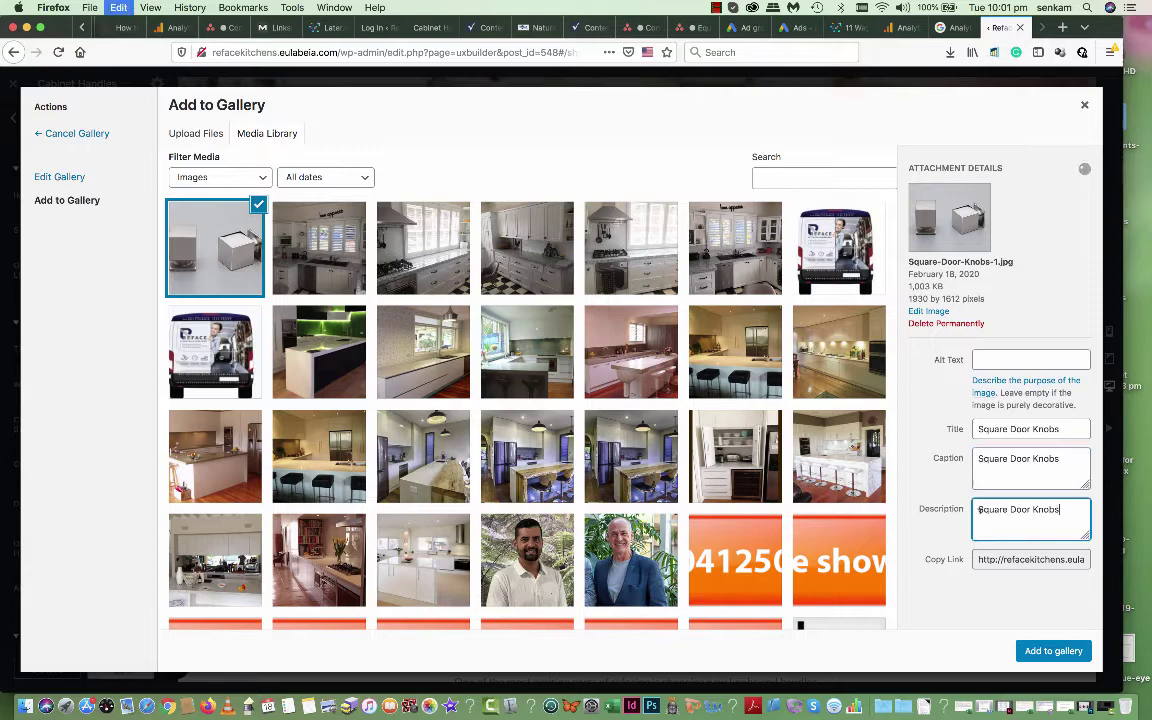
click(981, 359)
key(super+v)
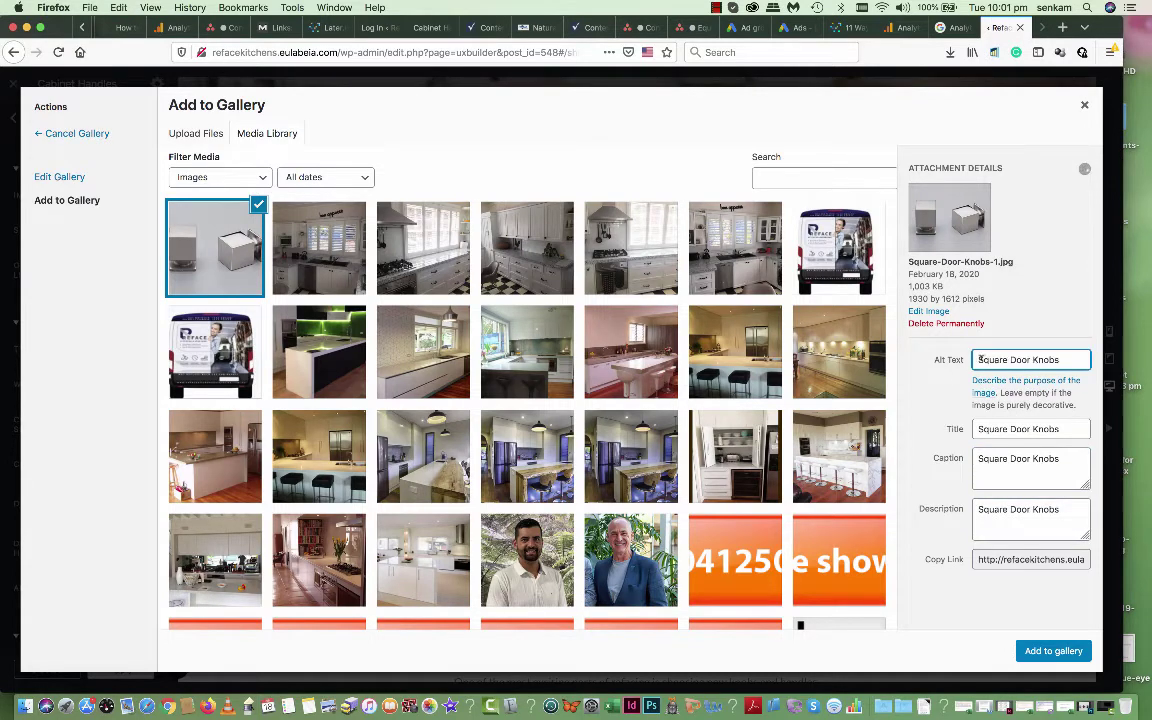
- Add the Square Door Knobs image to the gallery, update the gallery and apply the change to the page
click(1052, 651)
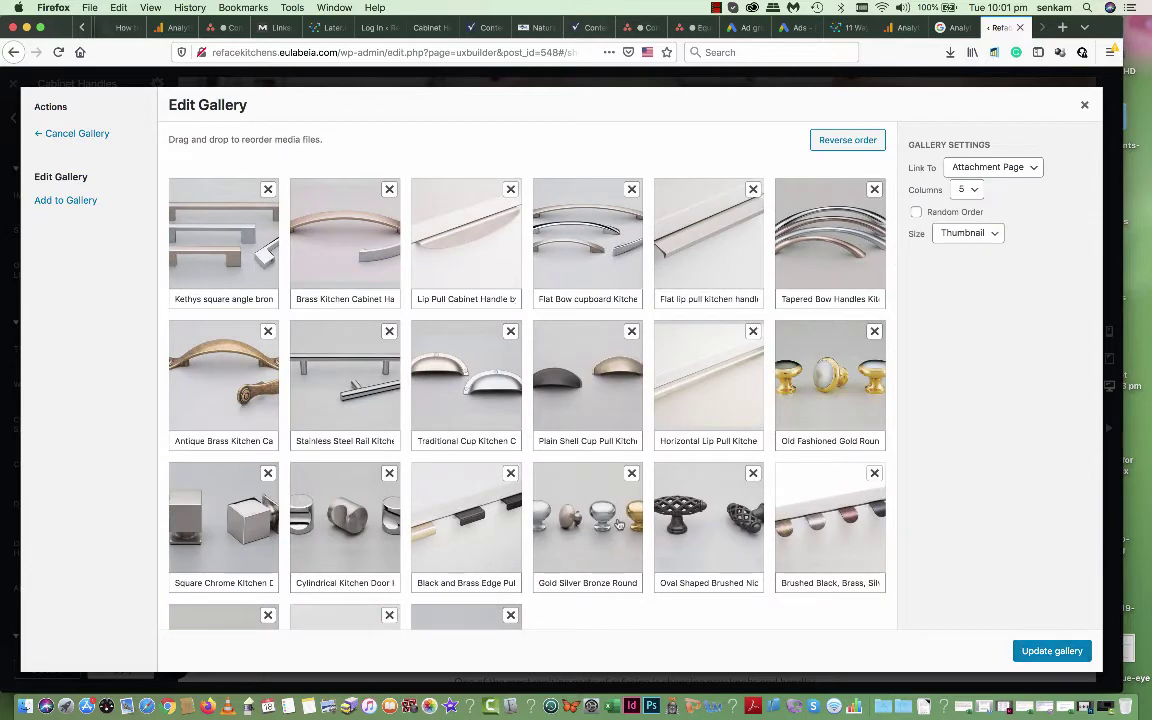
scroll(612, 525, down, 3)
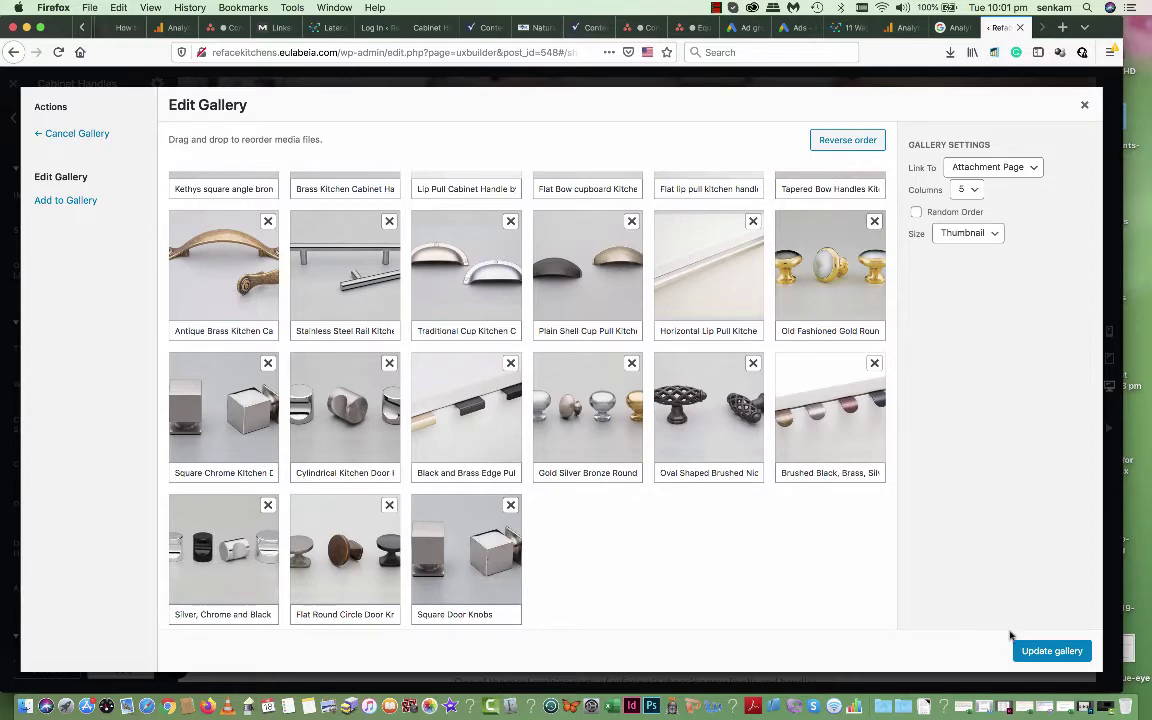
click(1047, 651)
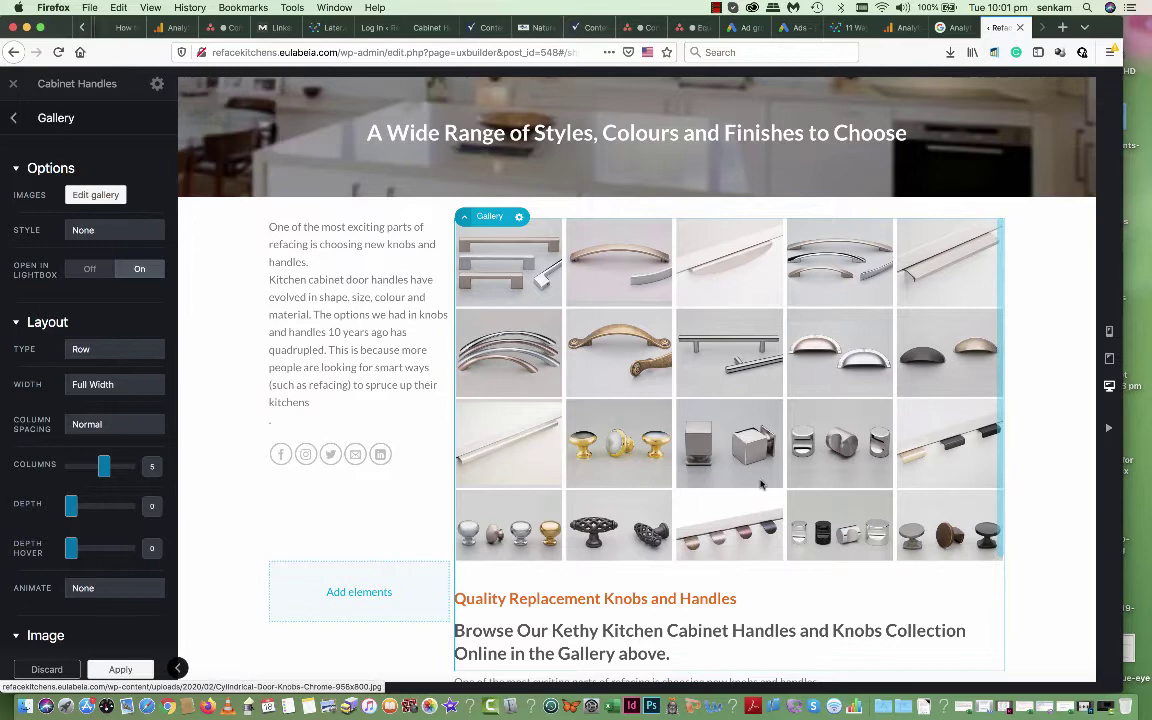
scroll(740, 483, down, 2)
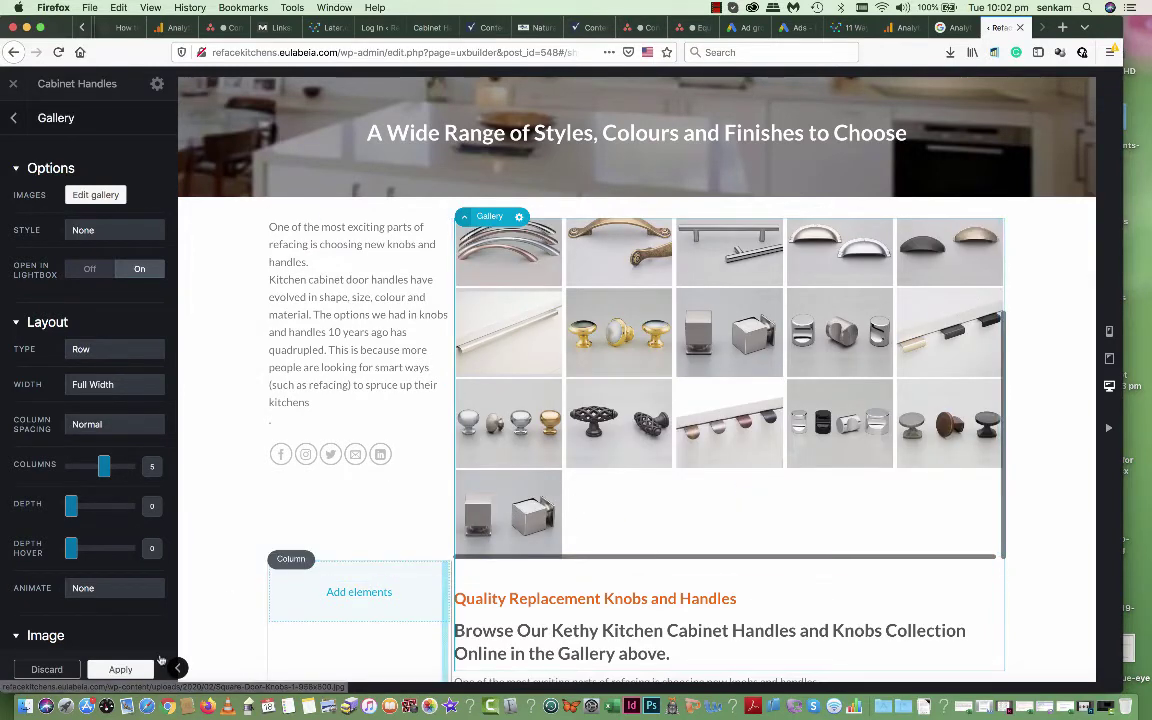
click(120, 669)
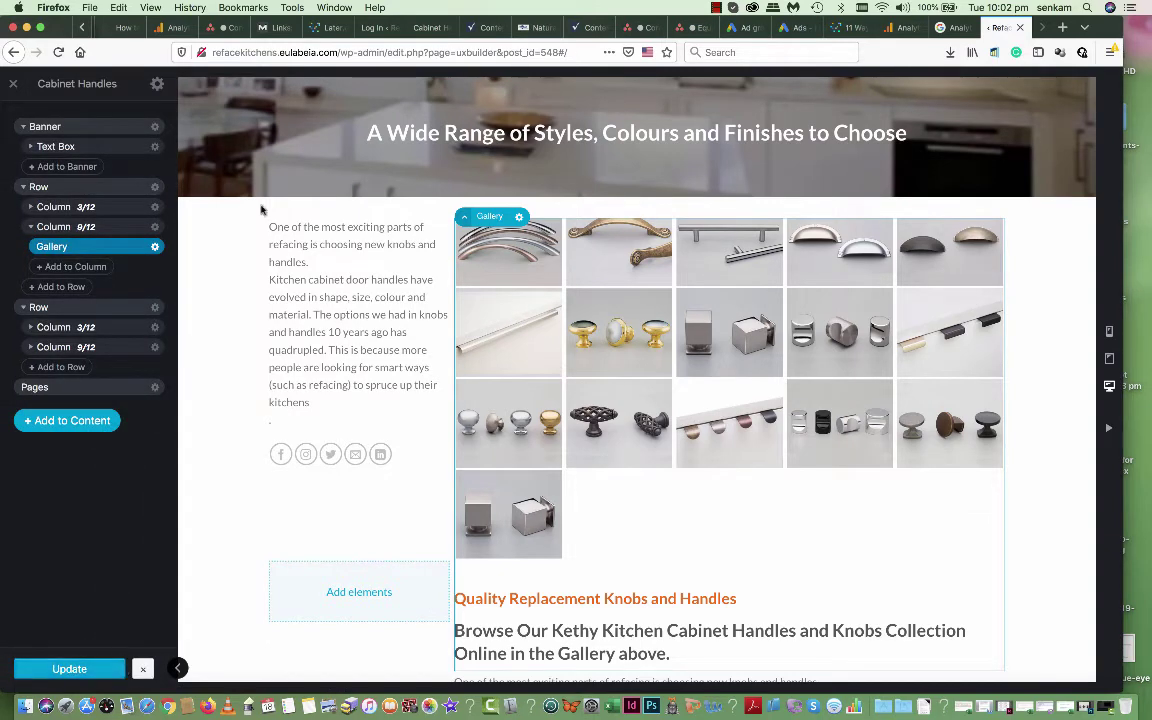
- Shorten the page address to refacekitchens.eulabeia.com/ and load the site's home page
click(373, 50)
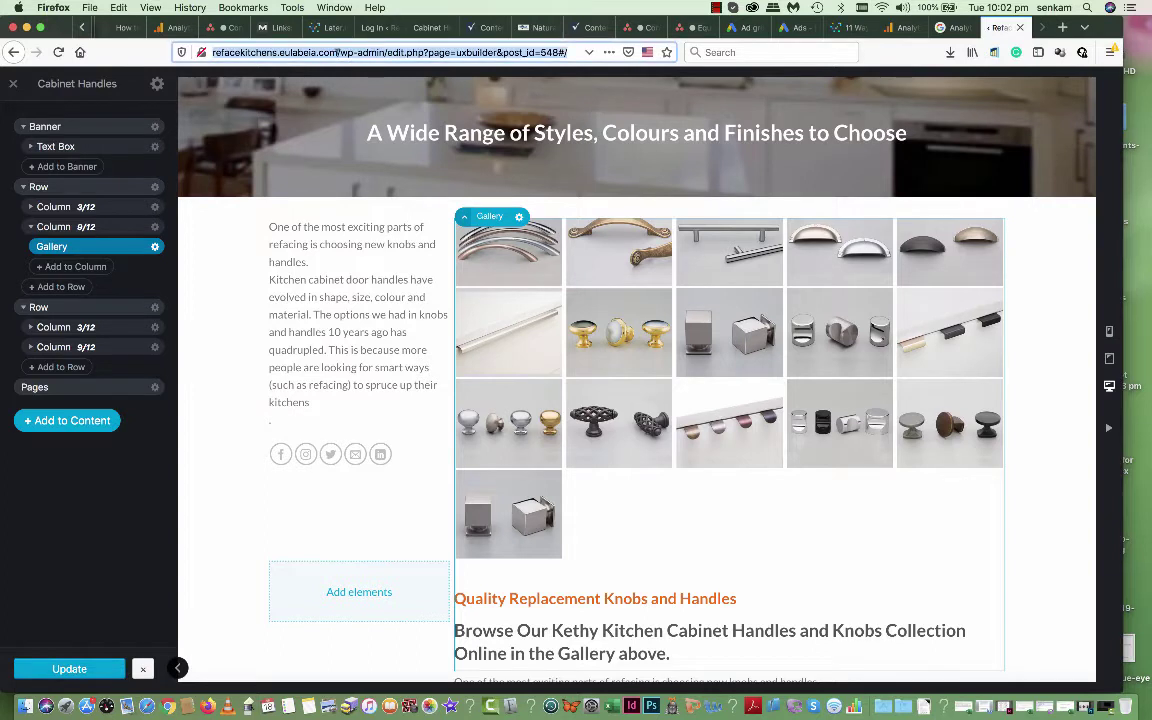
drag(337, 52, 189, 52)
key(super+c)
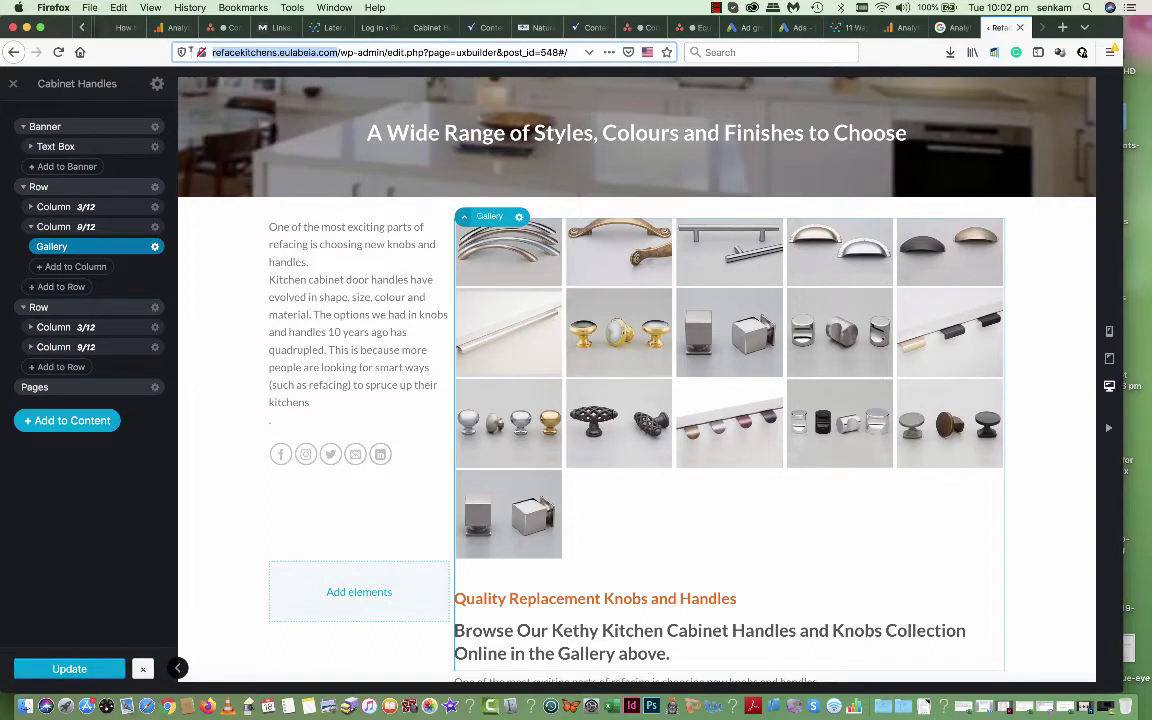
click(375, 52)
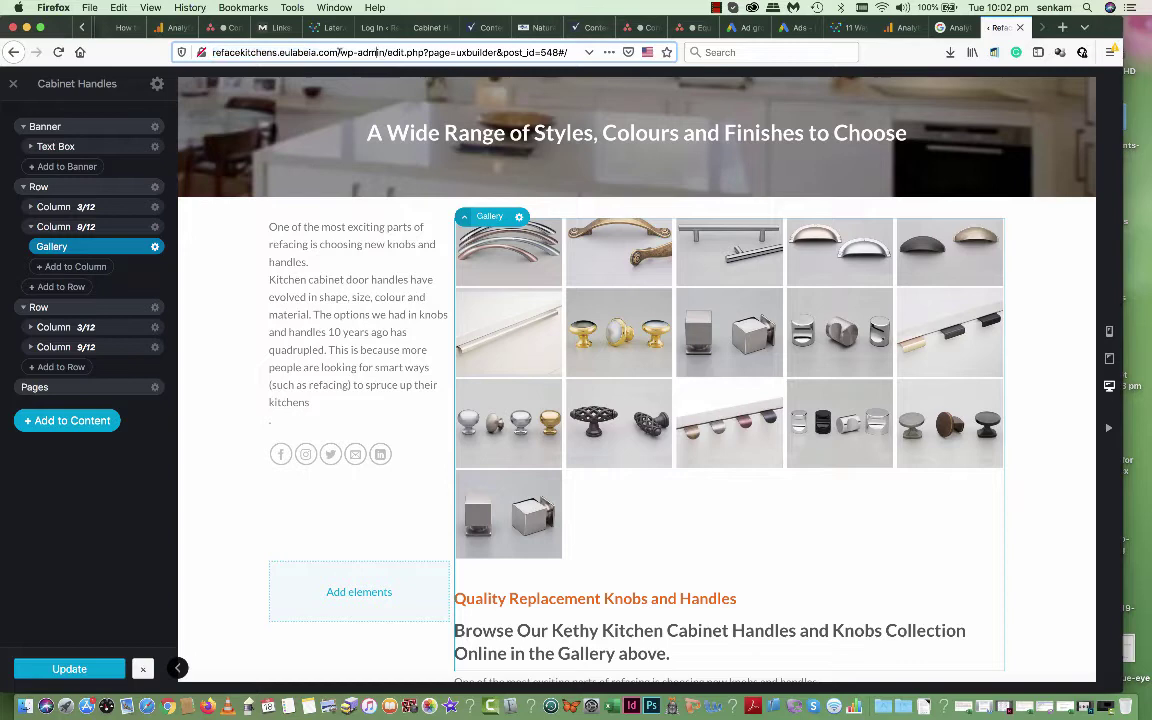
drag(339, 52, 623, 66)
text(/)
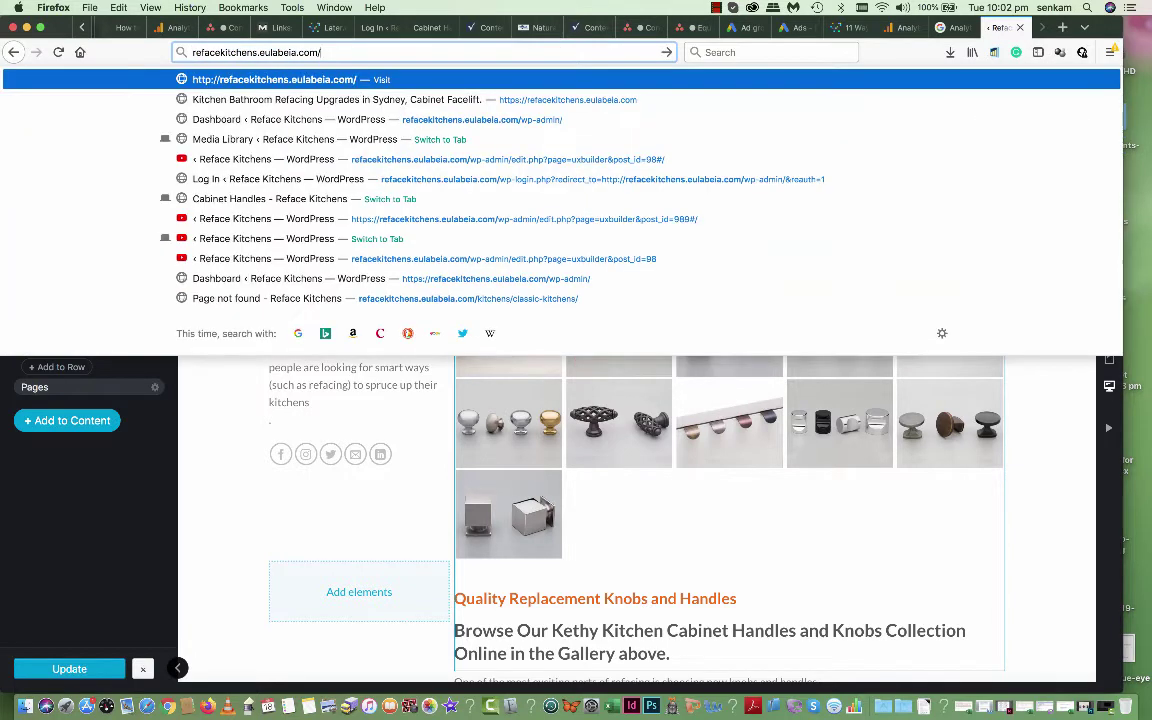
key(Return)
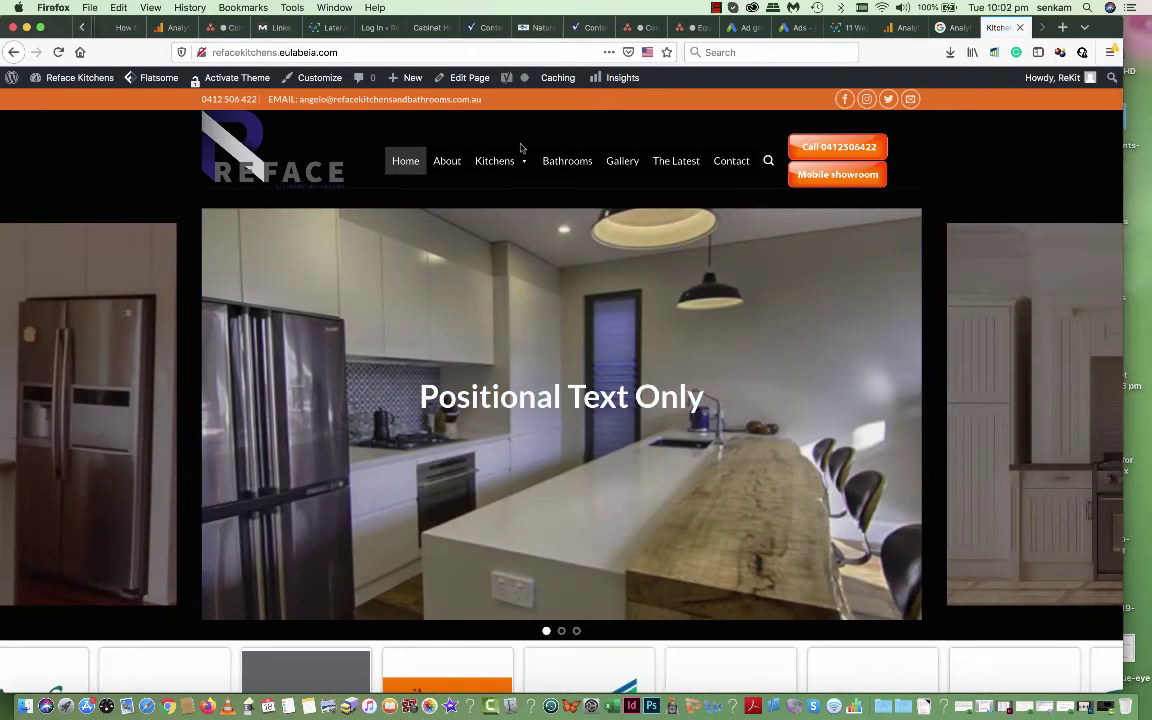
- Open the Cabinet Handles page on the live site and look over its handle gallery
mouse_move(500, 163)
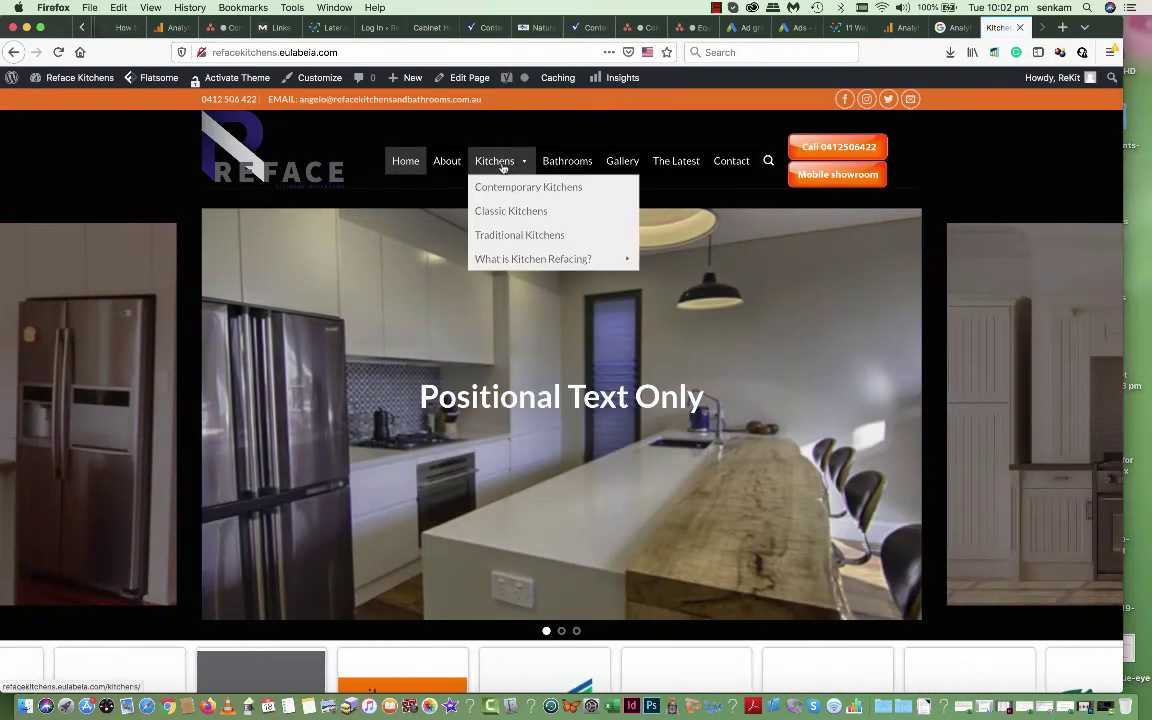
mouse_move(519, 261)
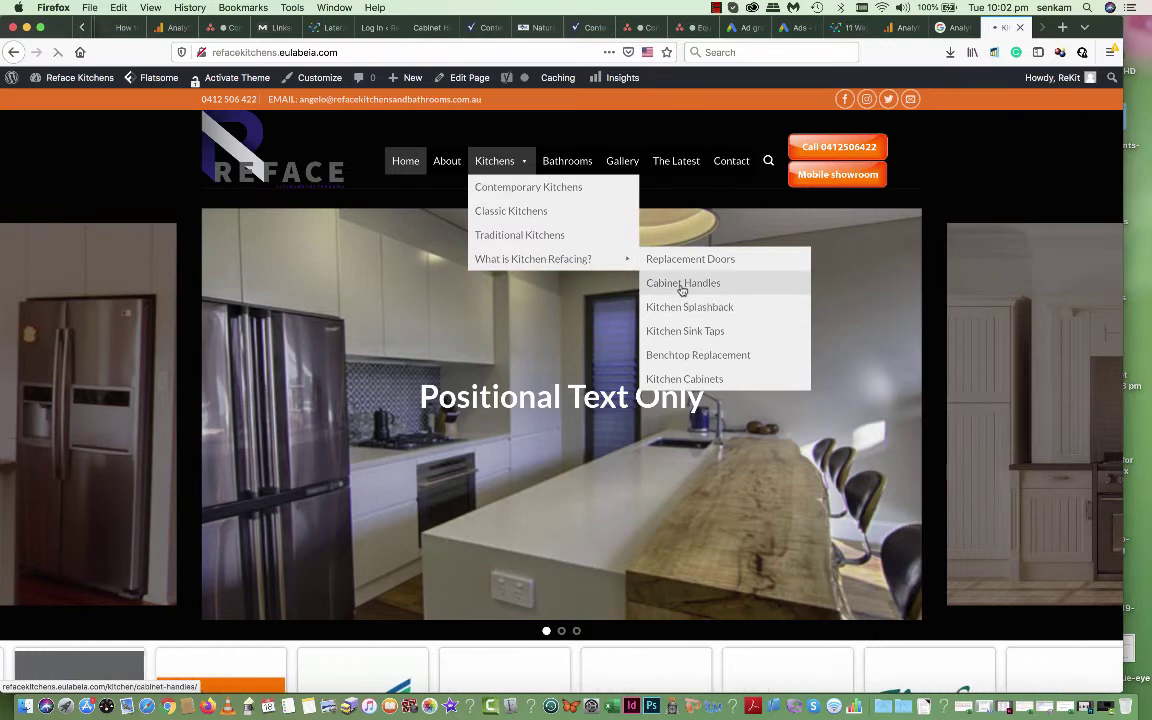
click(682, 289)
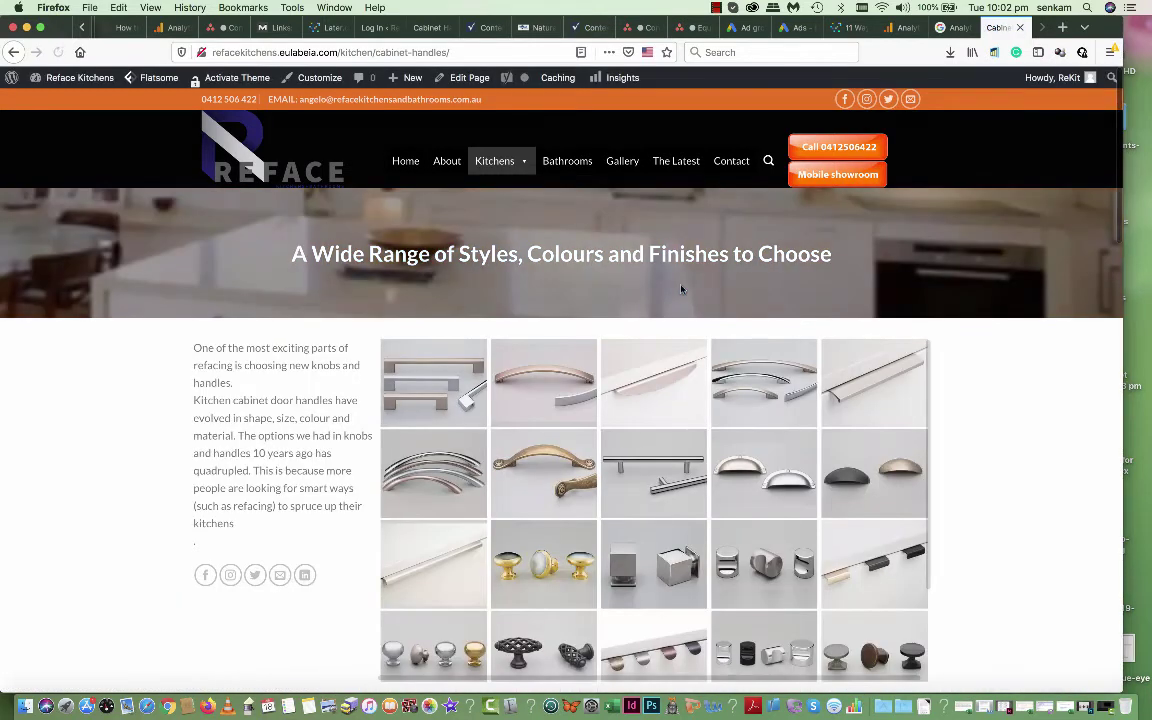
scroll(681, 289, down, 2)
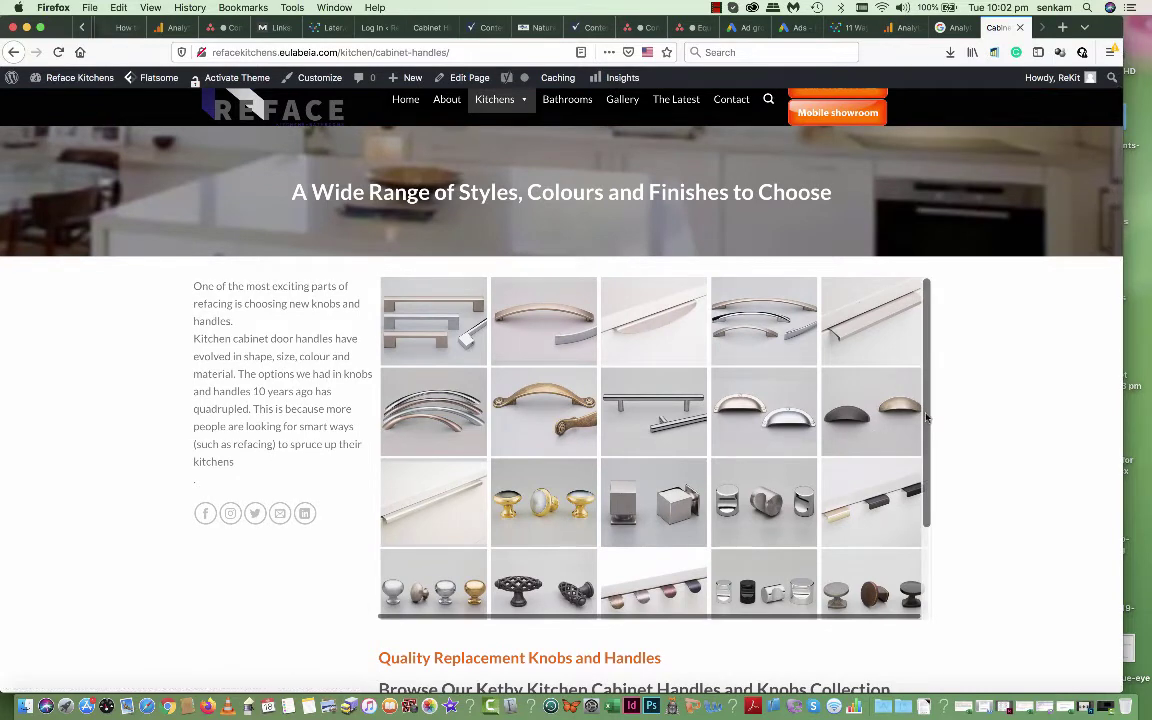
drag(926, 418, 936, 375)
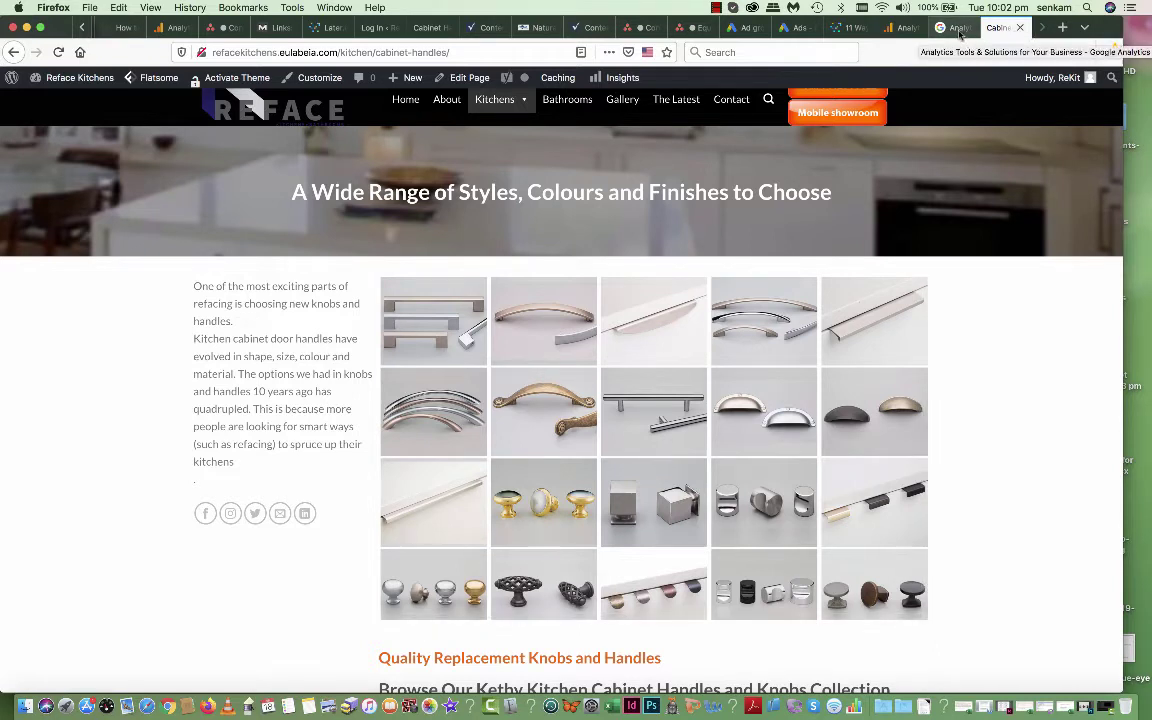
- Open the Cabinet Handles page address in a new browser tab and bring that page up in UX Builder
click(456, 53)
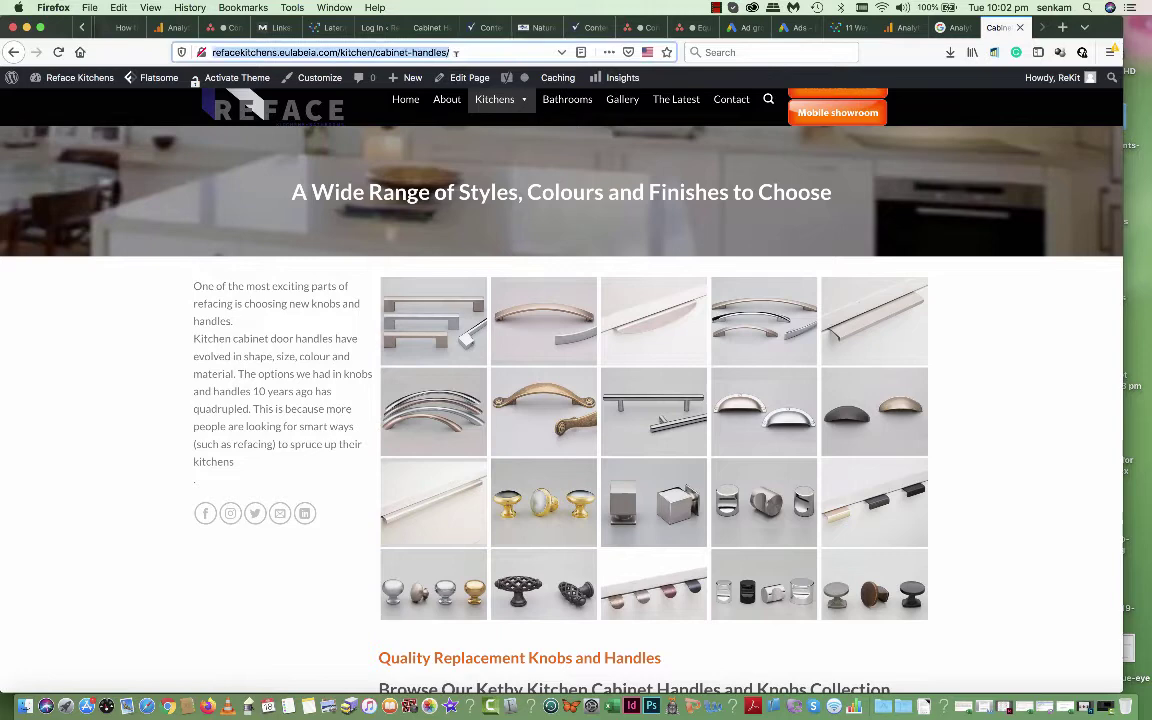
click(1062, 28)
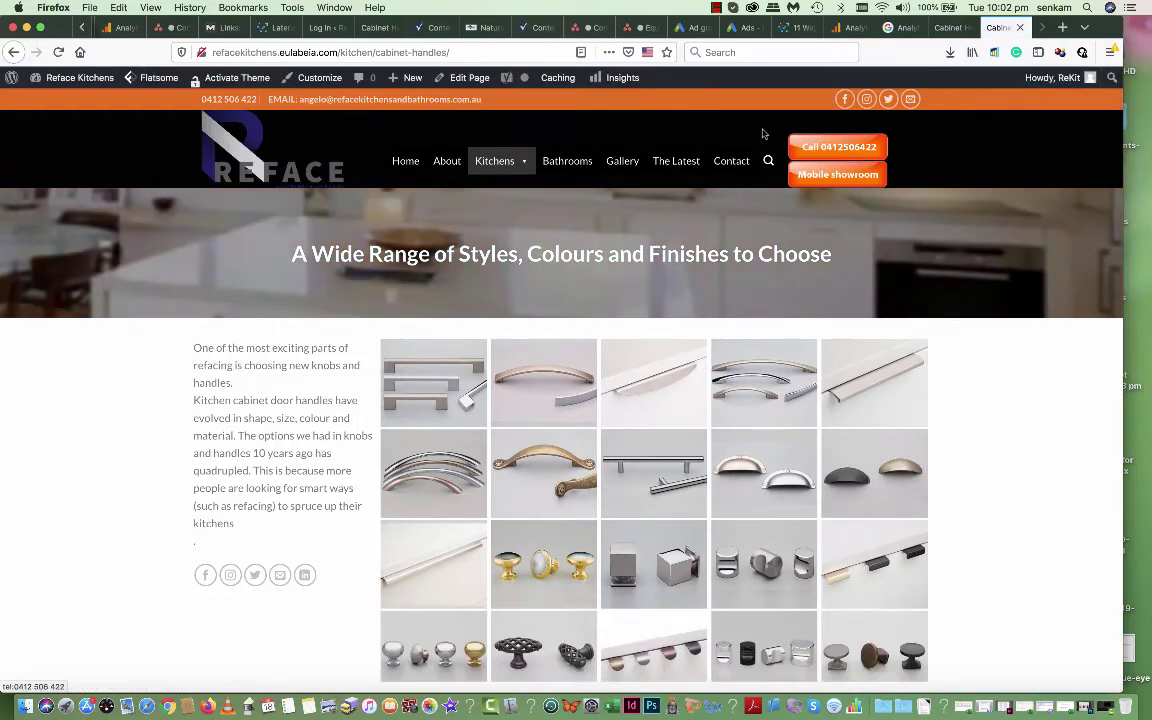
mouse_move(466, 86)
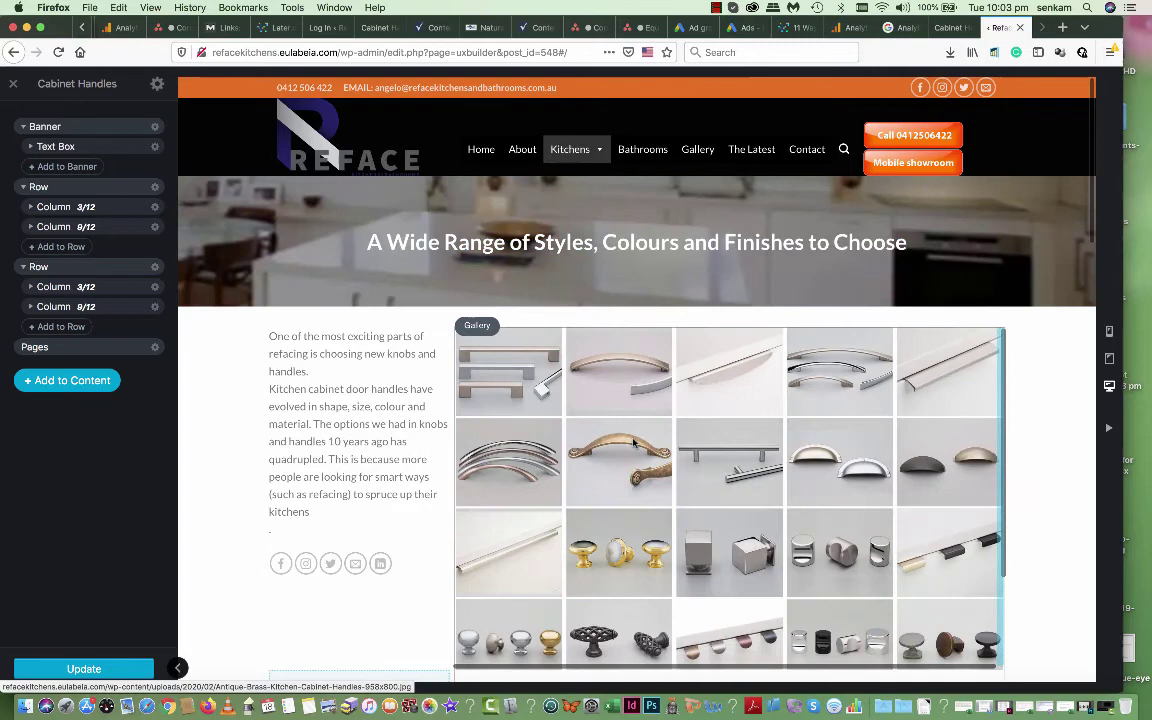
- Select the cabinet handle gallery on the page and open its images for editing
scroll(620, 480, down, 2)
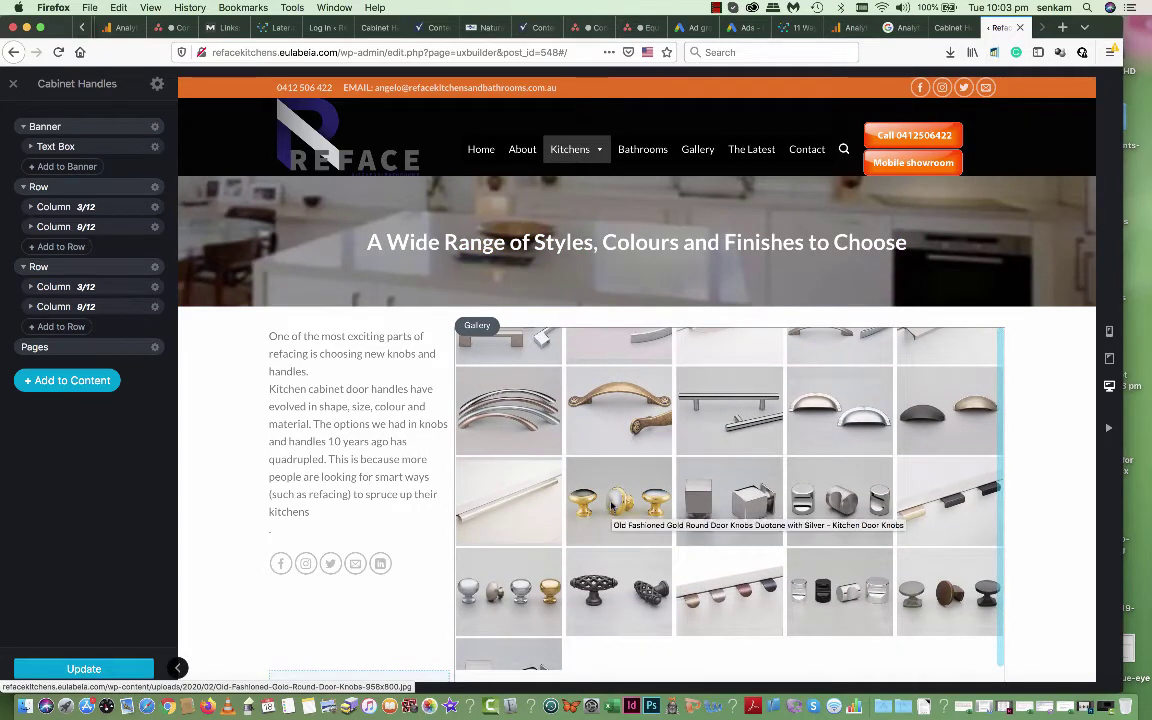
click(586, 435)
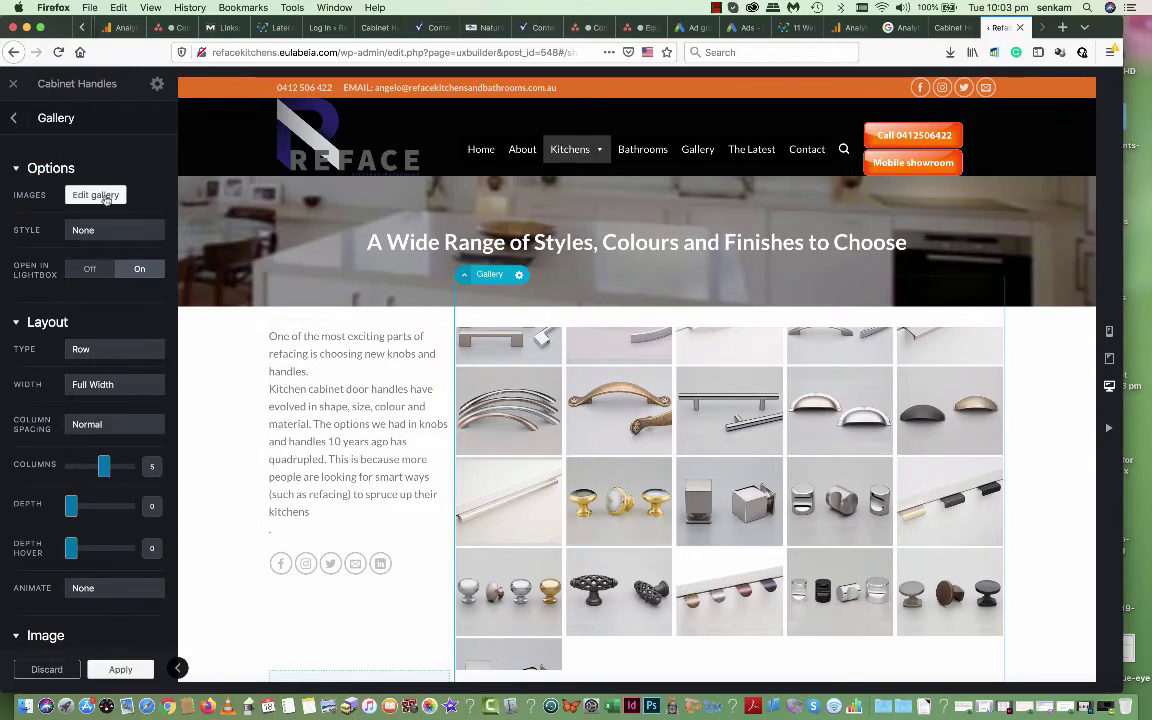
click(96, 195)
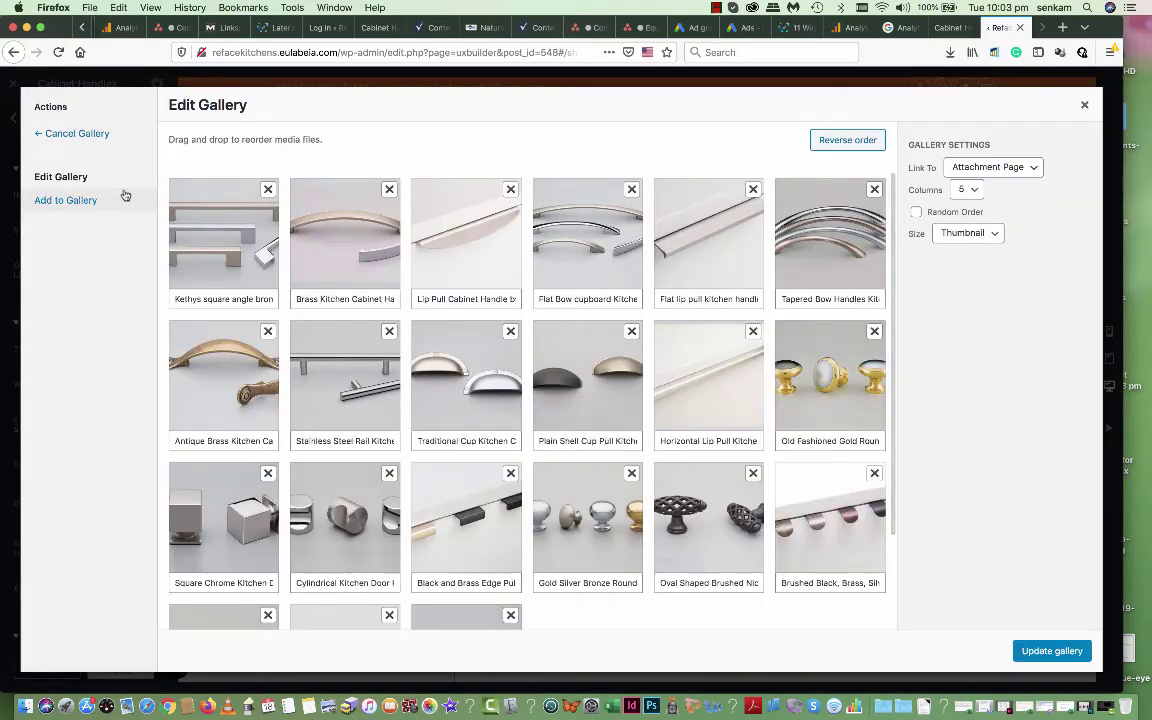
- Remove the final Square Door Knobs image in the gallery editor and close the editor without updating the gallery
scroll(384, 553, down, 2)
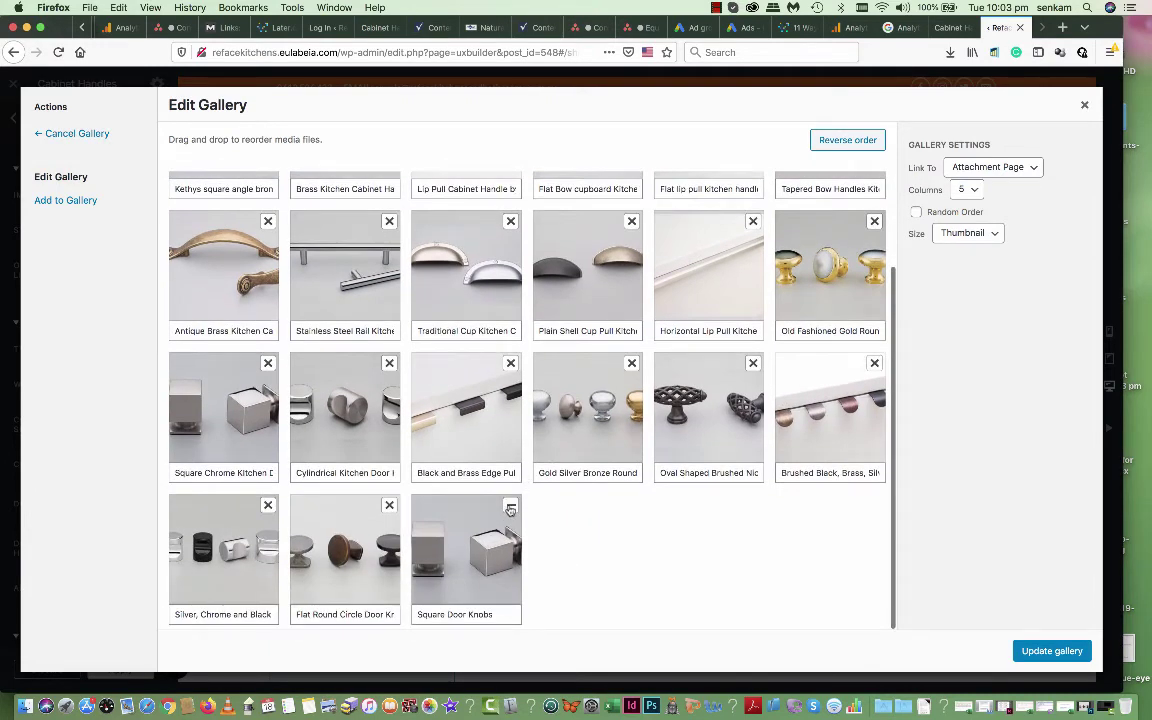
click(510, 510)
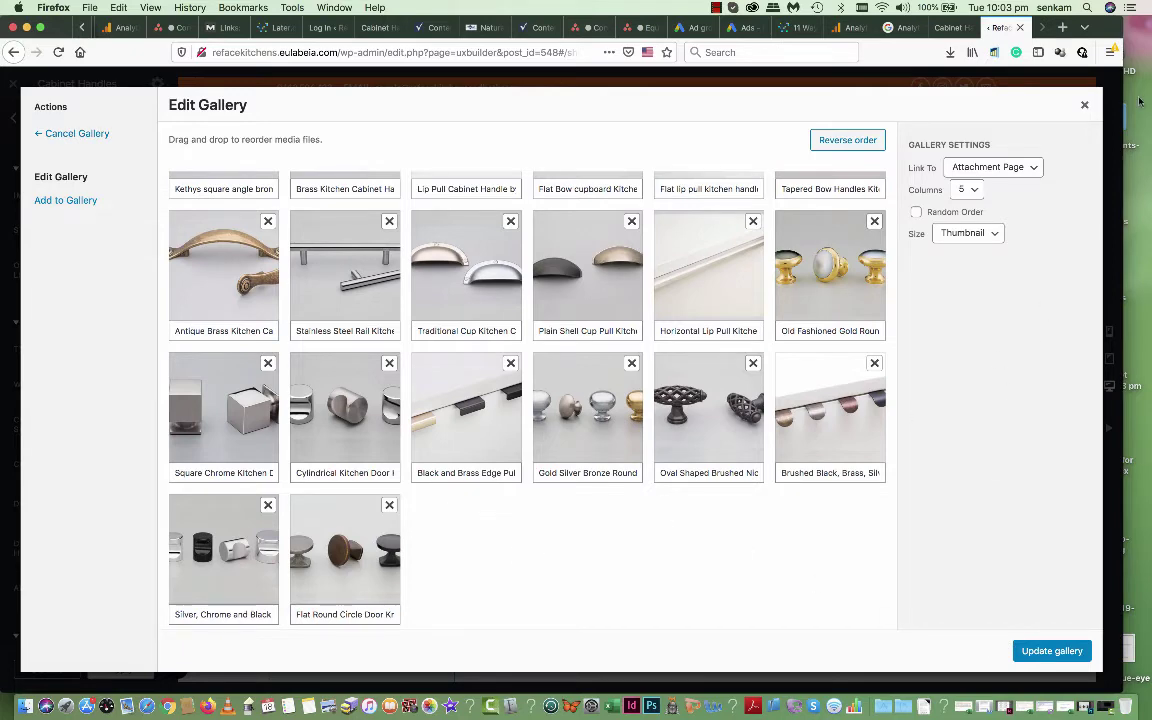
click(1086, 107)
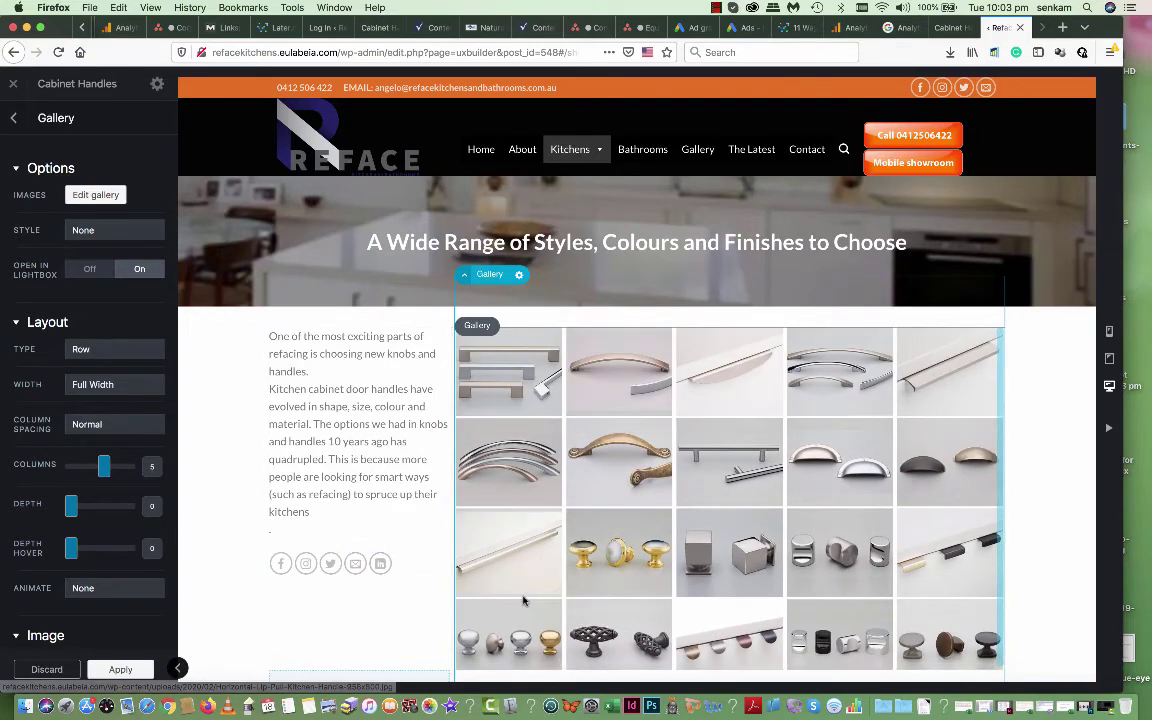
- Look over the handle gallery on the page and exit UX Builder, discarding unsaved changes
scroll(523, 600, down, 2)
scroll(530, 608, up, 2)
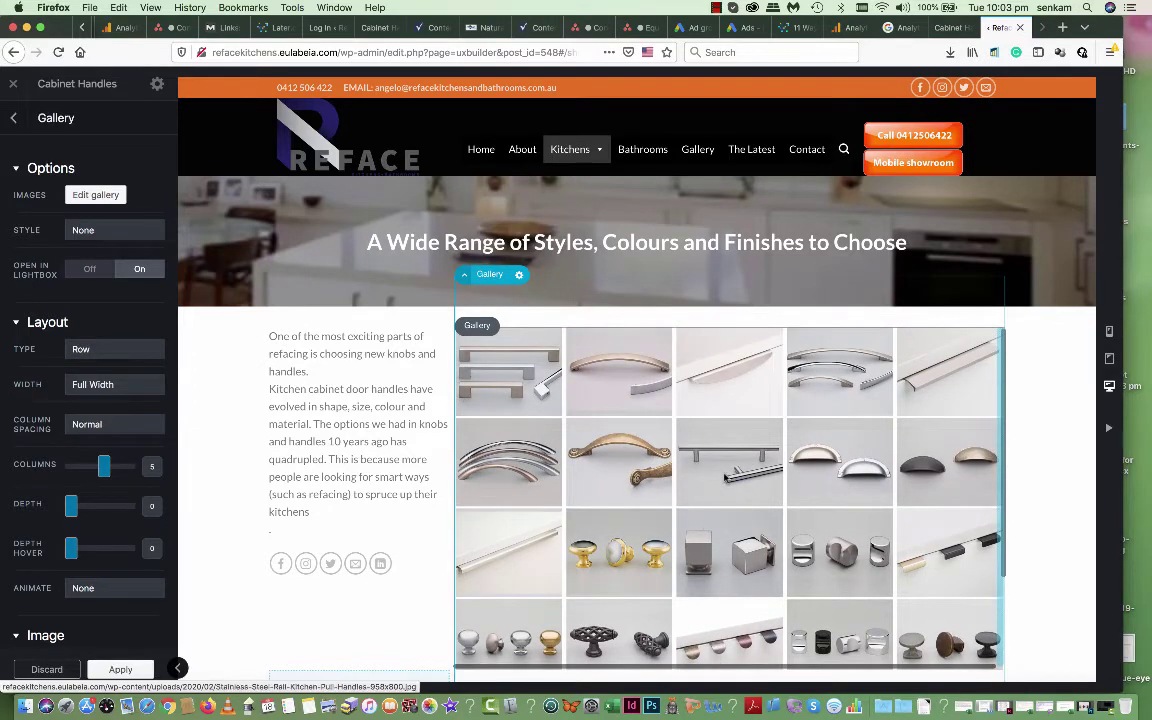
scroll(724, 475, down, 2)
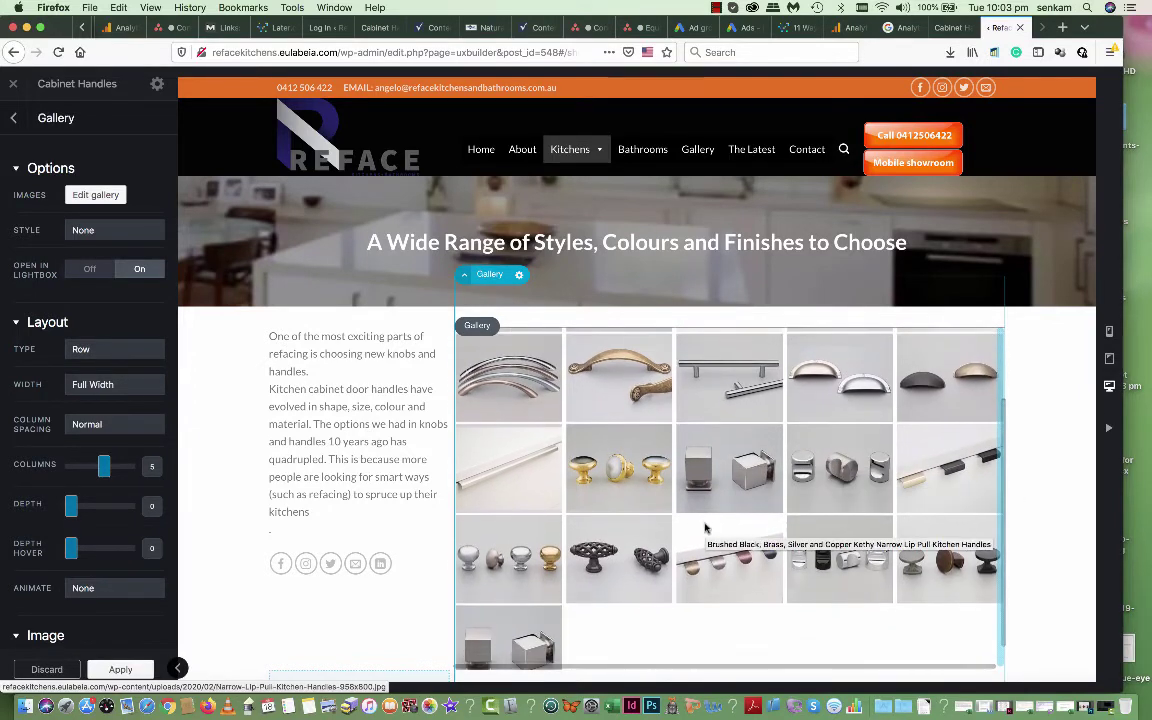
scroll(660, 536, up, 2)
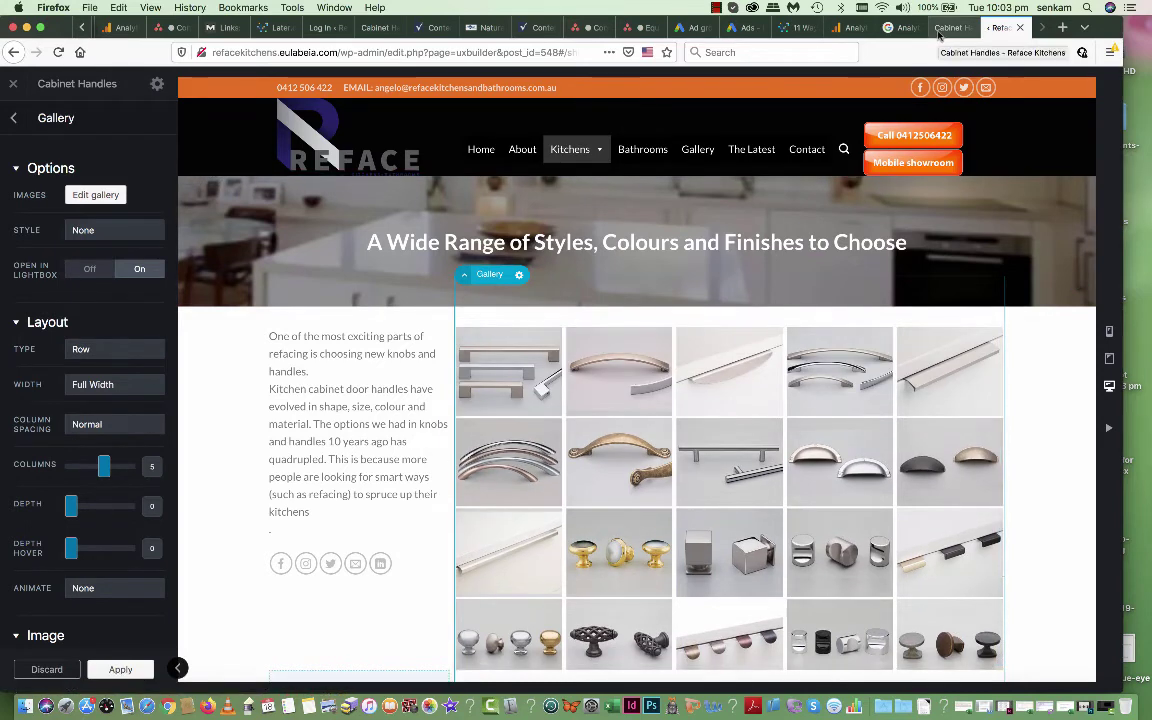
click(14, 86)
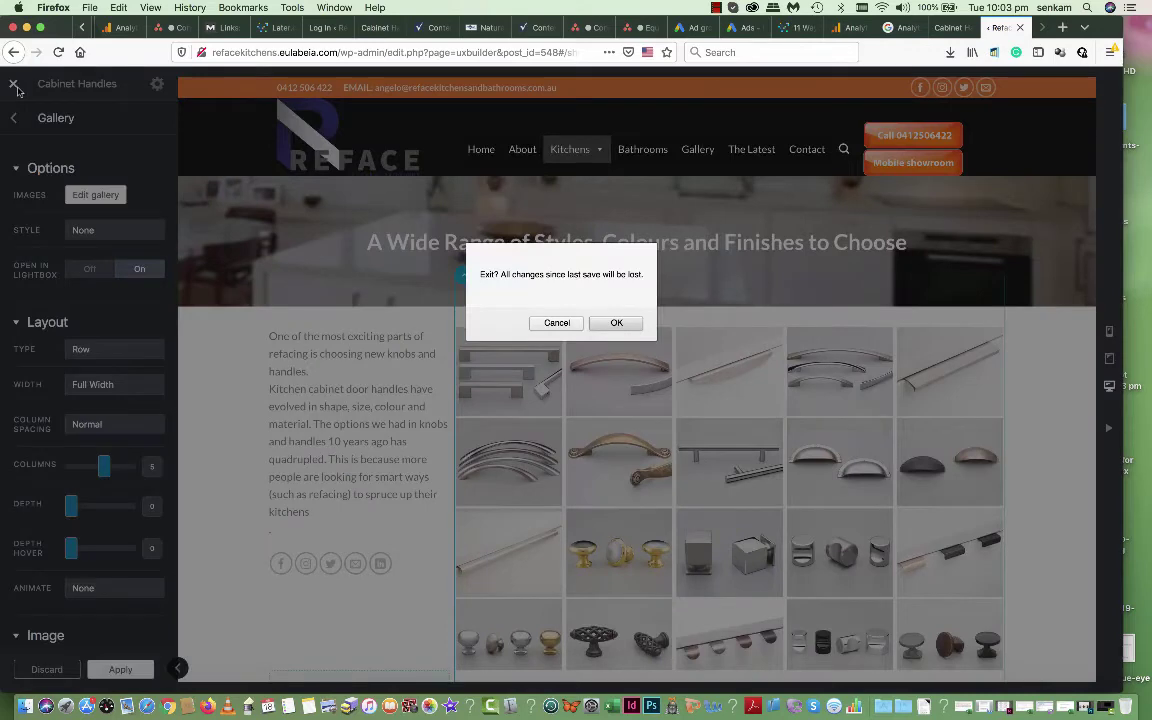
click(627, 330)
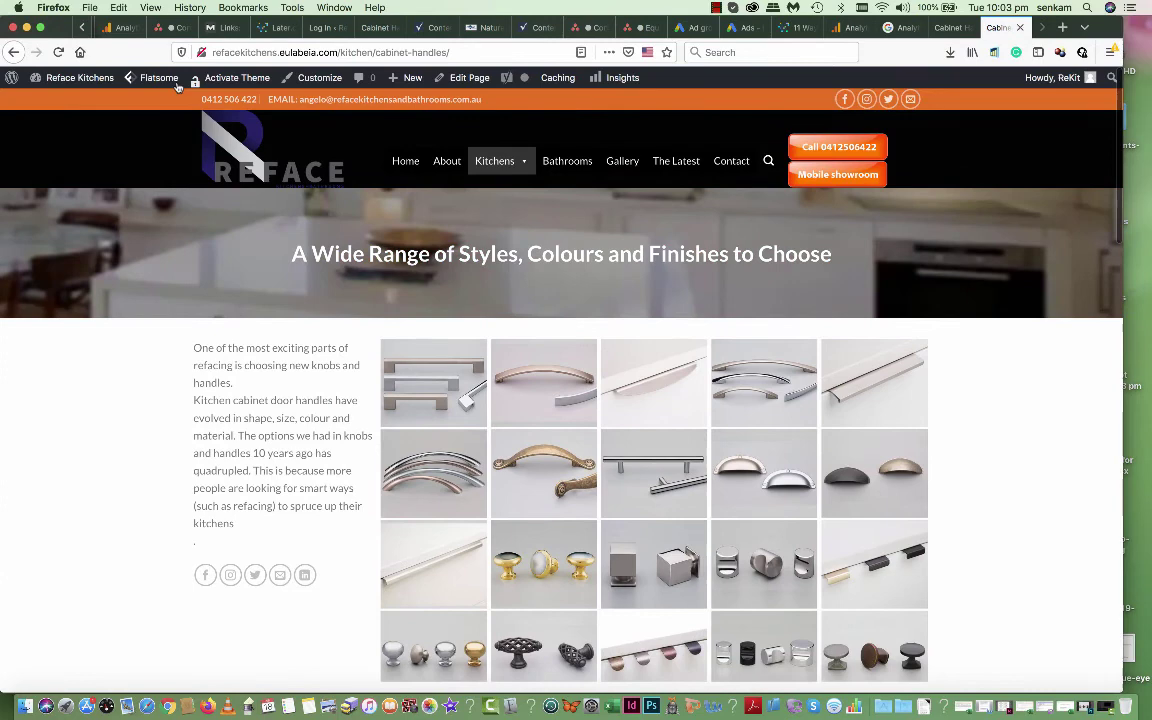
- Go to the site's WordPress dashboard and open the Media Library
mouse_move(70, 79)
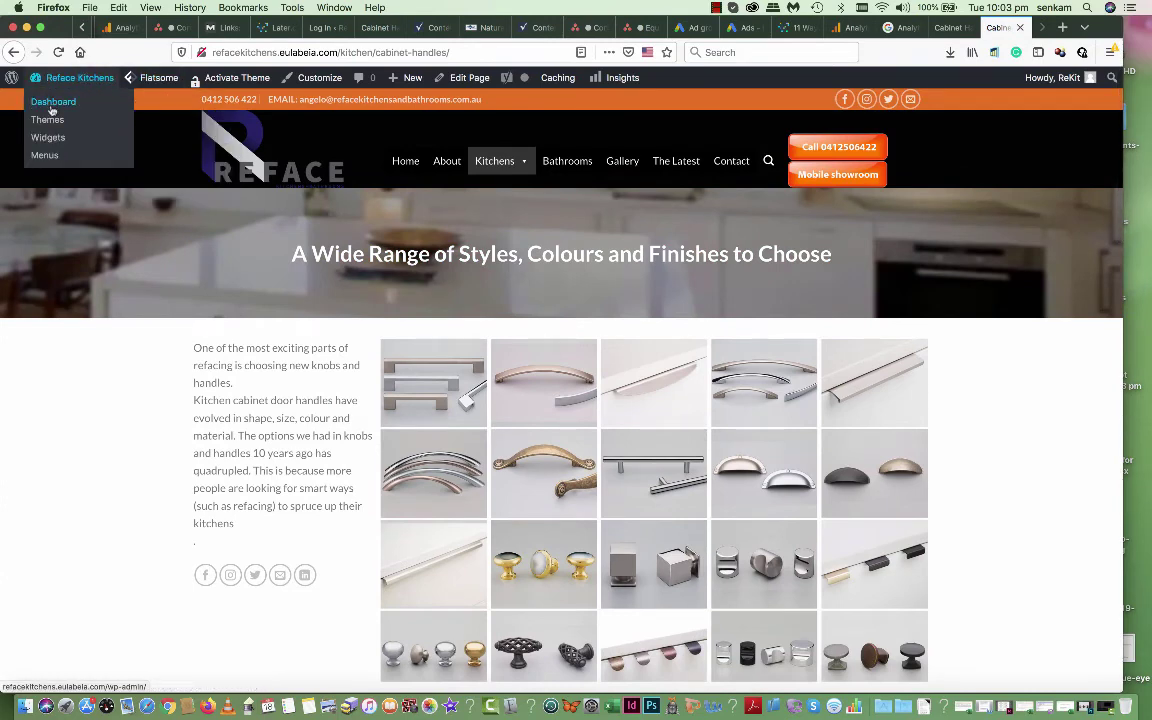
click(52, 106)
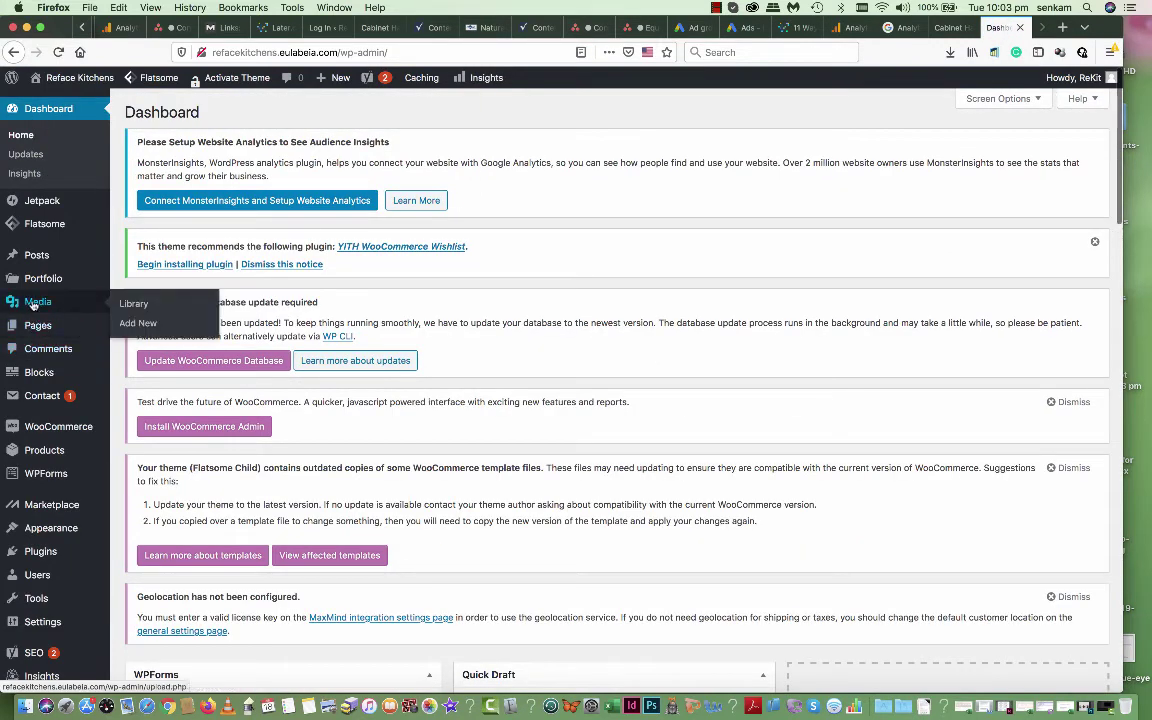
click(31, 305)
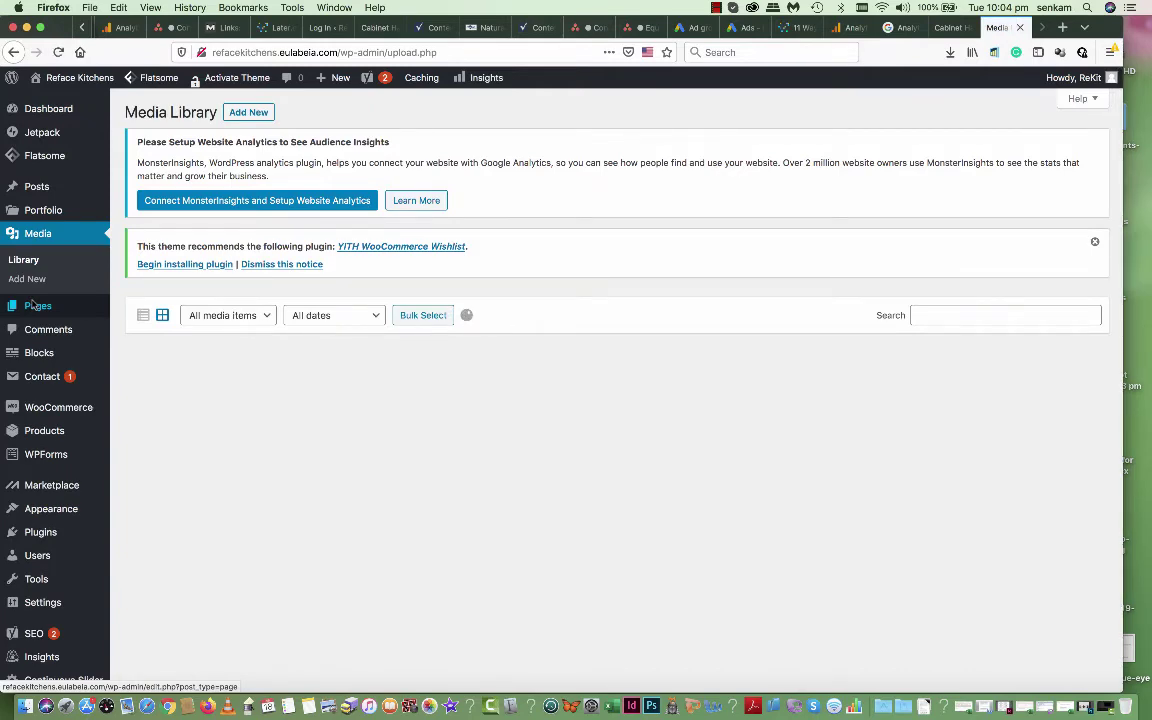
- Open the first Square Door Knobs image's attachment details and review the alternative text, title, caption and description of successive handle images
scroll(146, 340, down, 2)
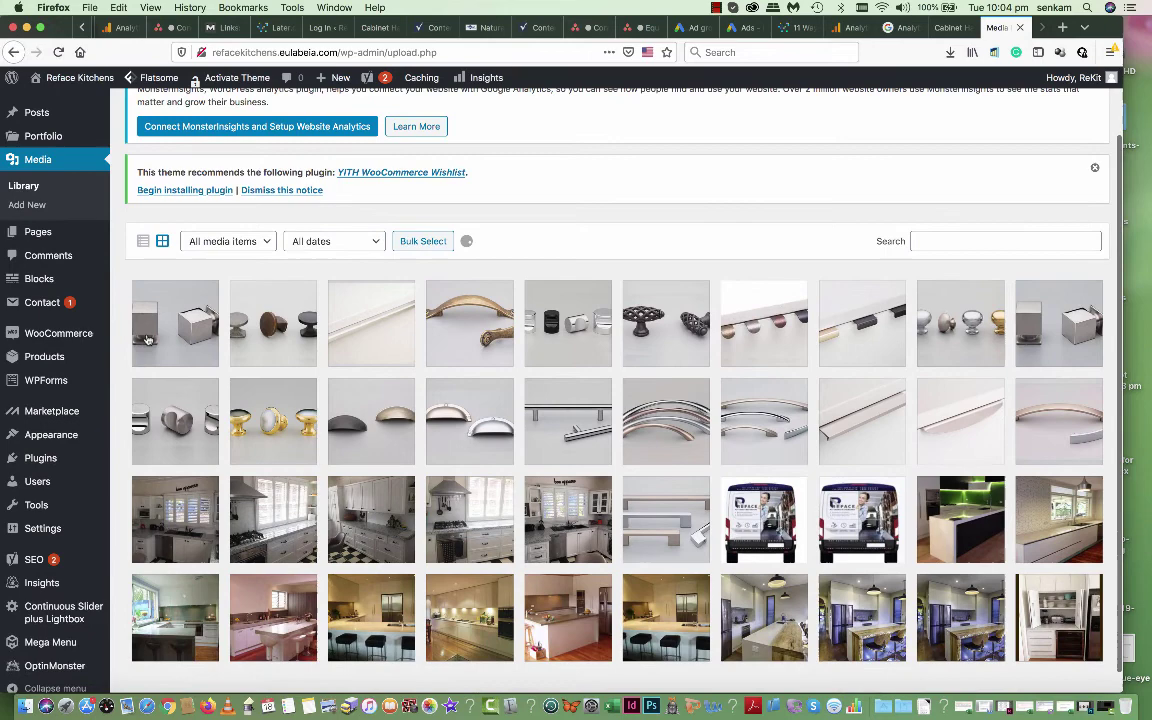
click(146, 340)
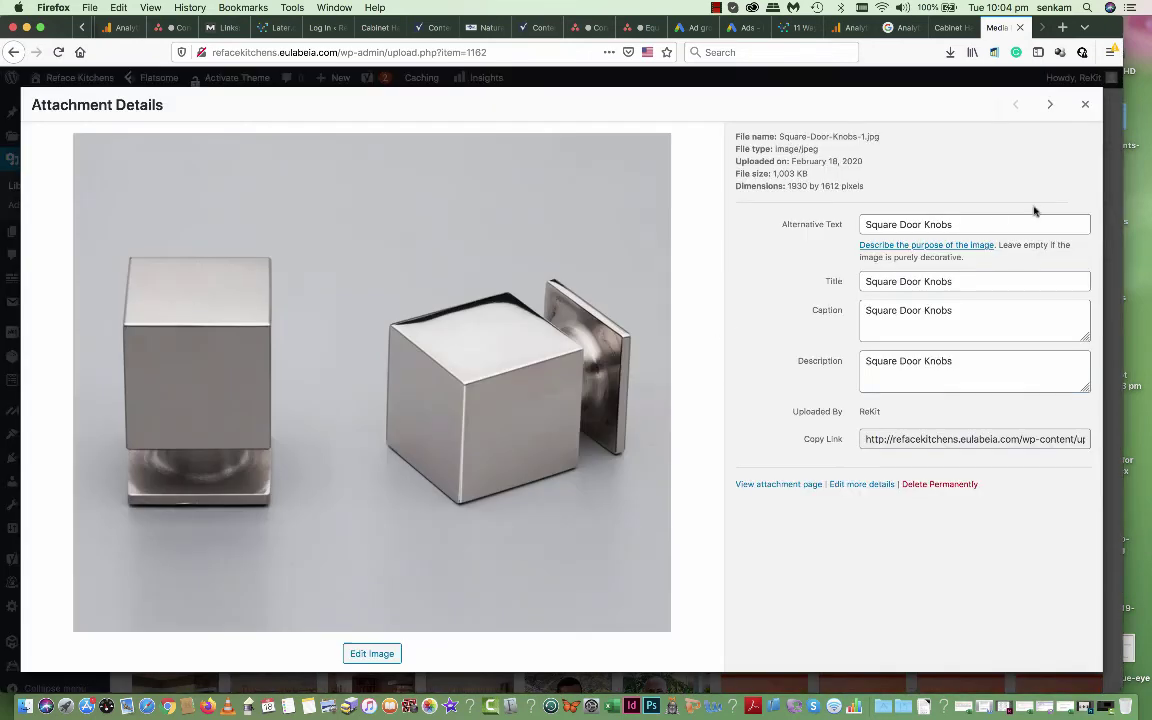
click(1051, 106)
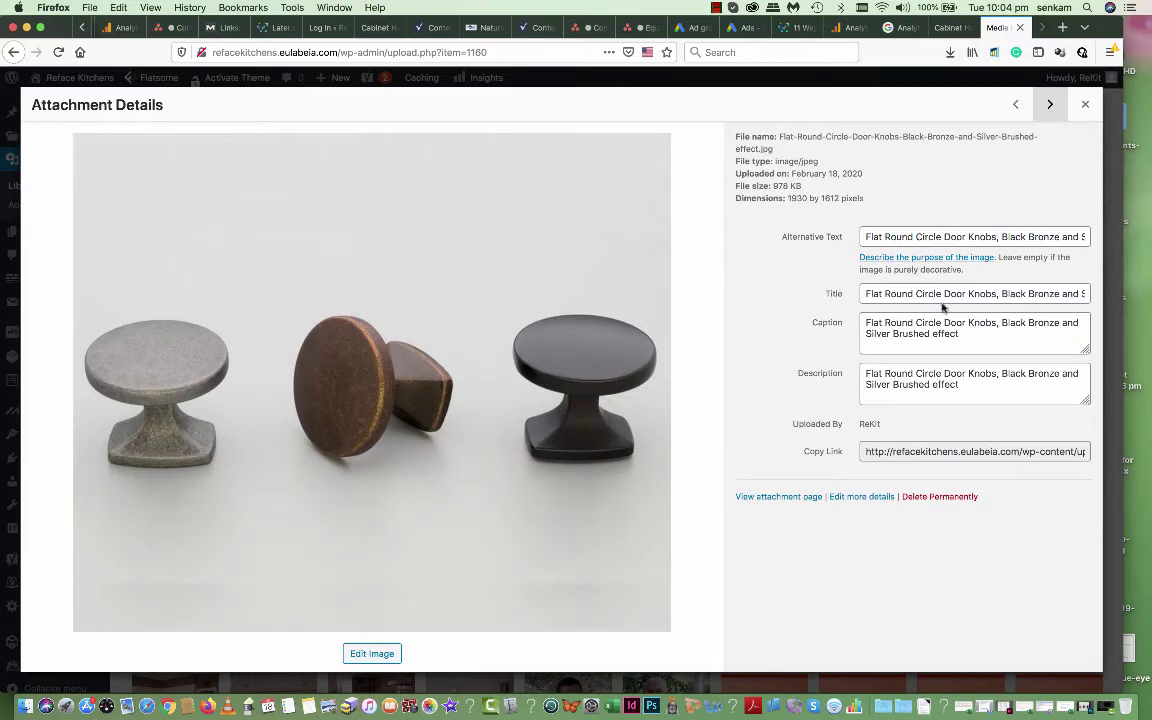
click(1049, 106)
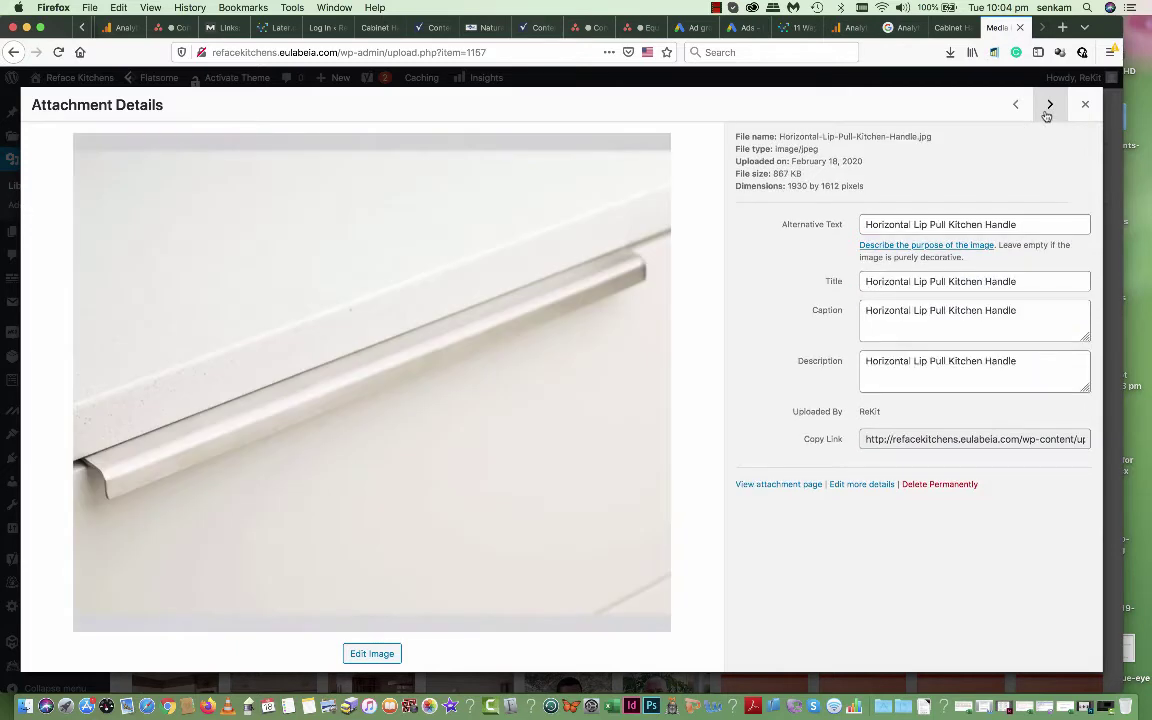
click(1049, 106)
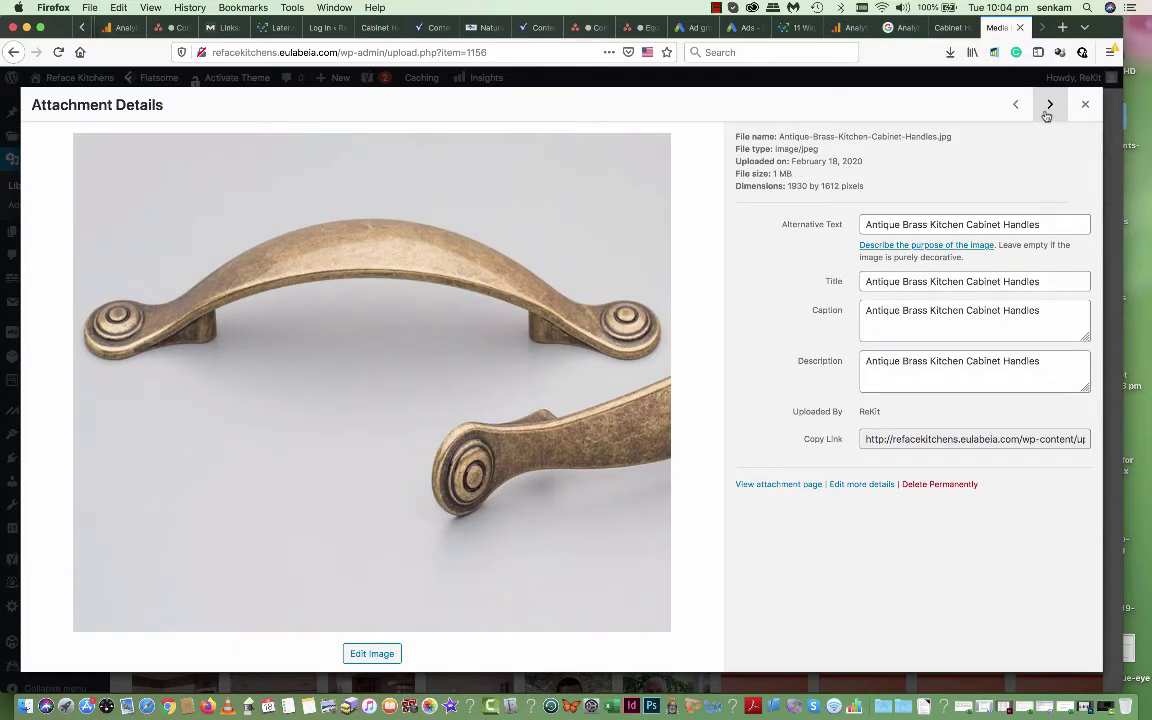
click(1049, 106)
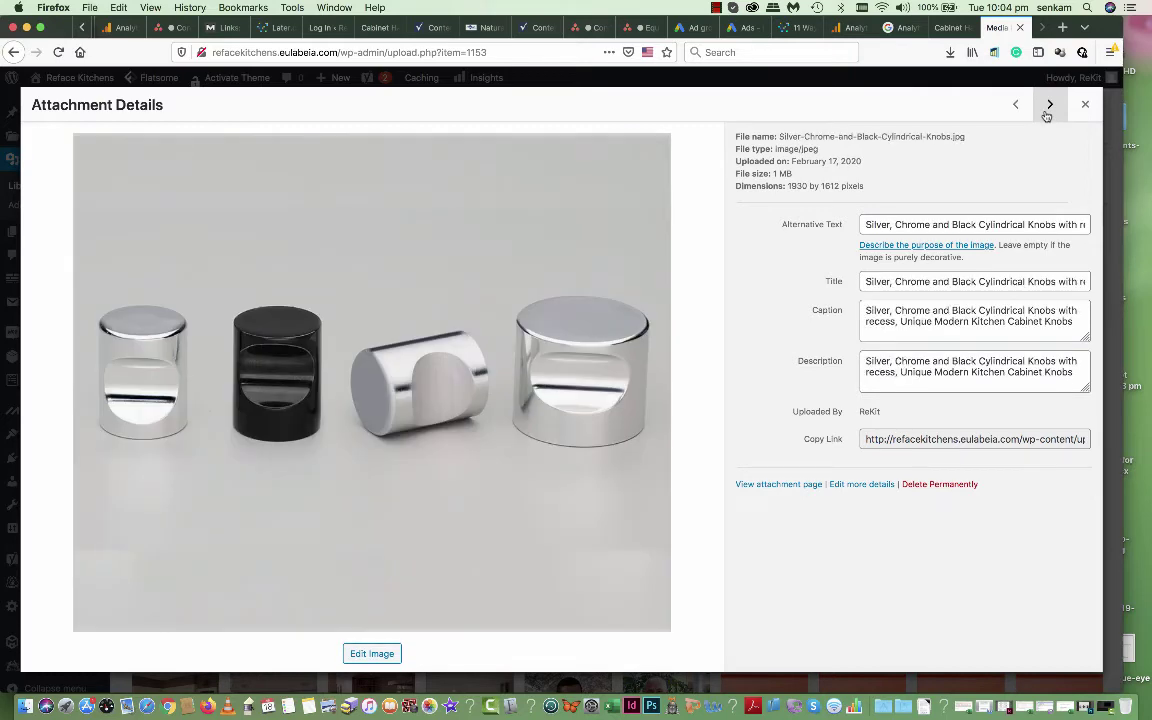
click(1046, 116)
click(1046, 116)
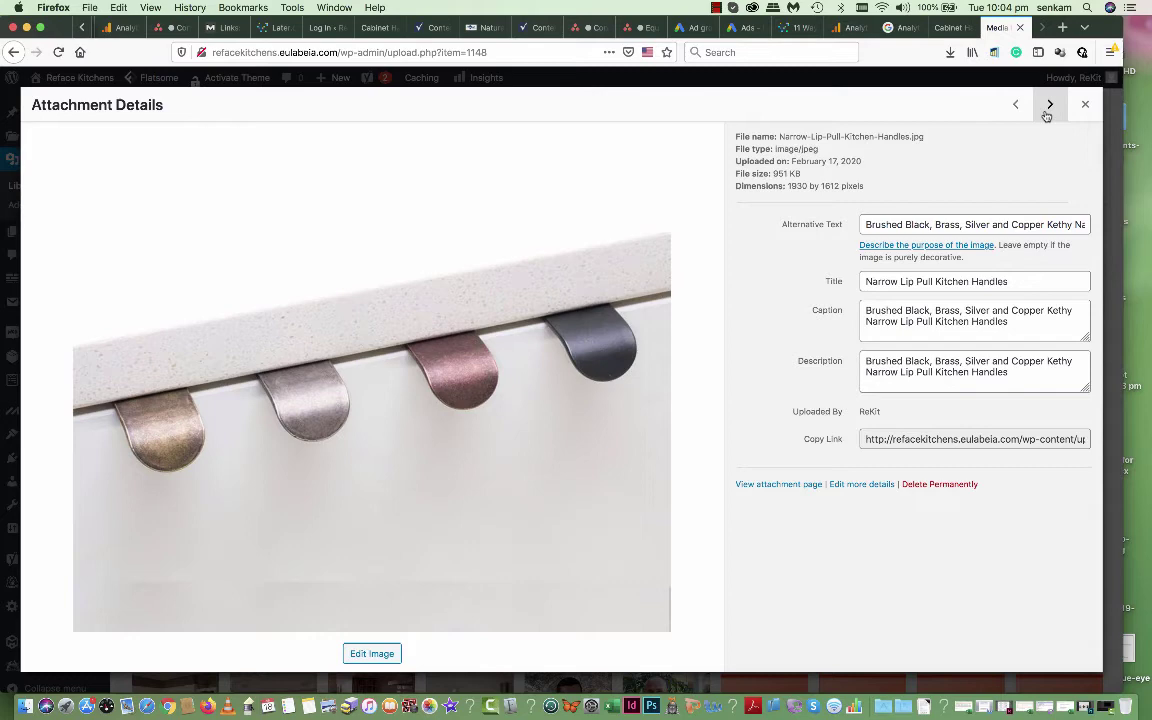
click(1046, 114)
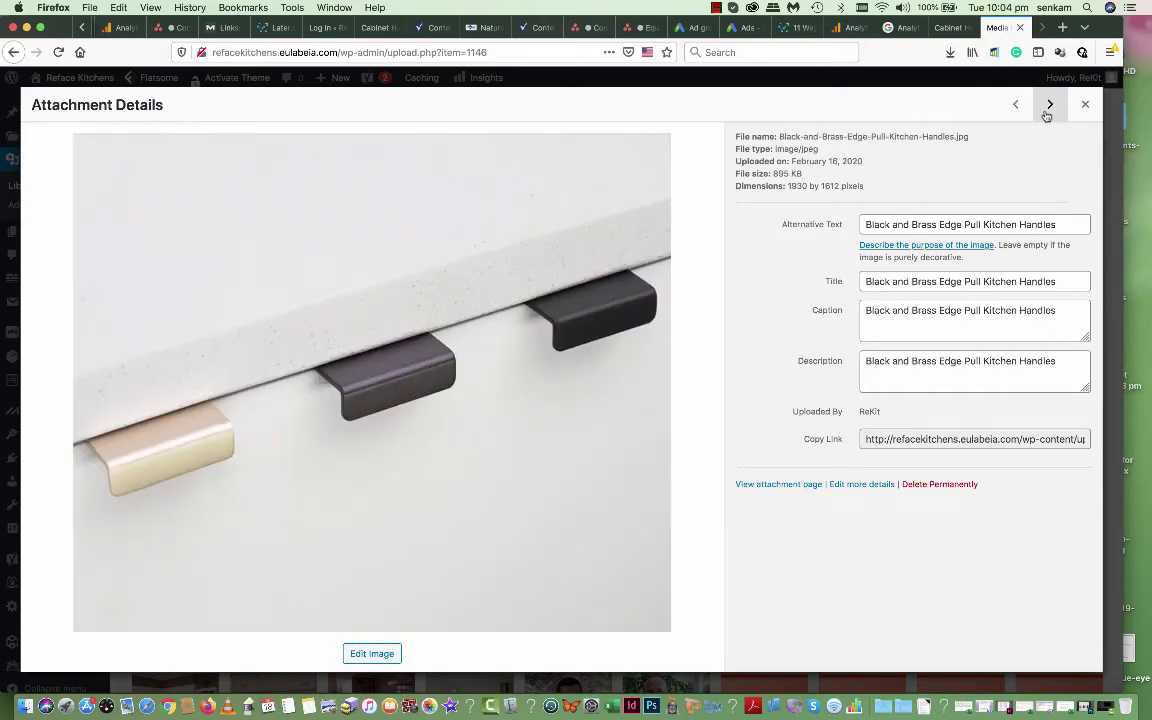
click(1046, 114)
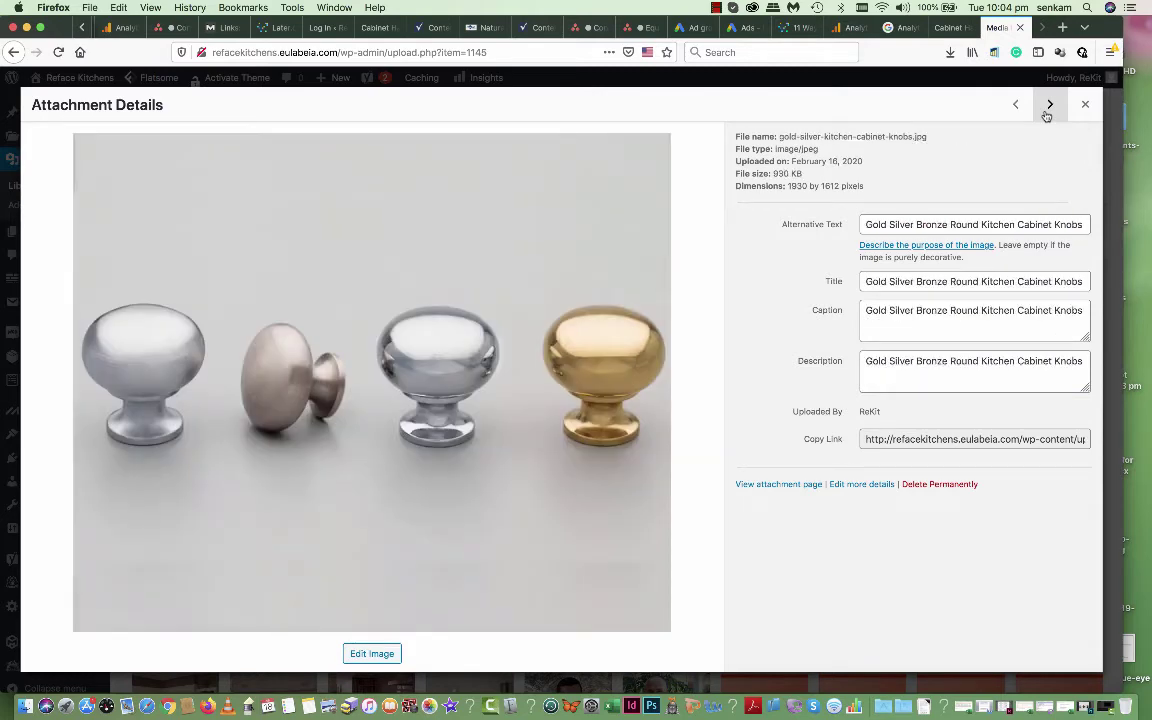
click(1046, 114)
click(1046, 114)
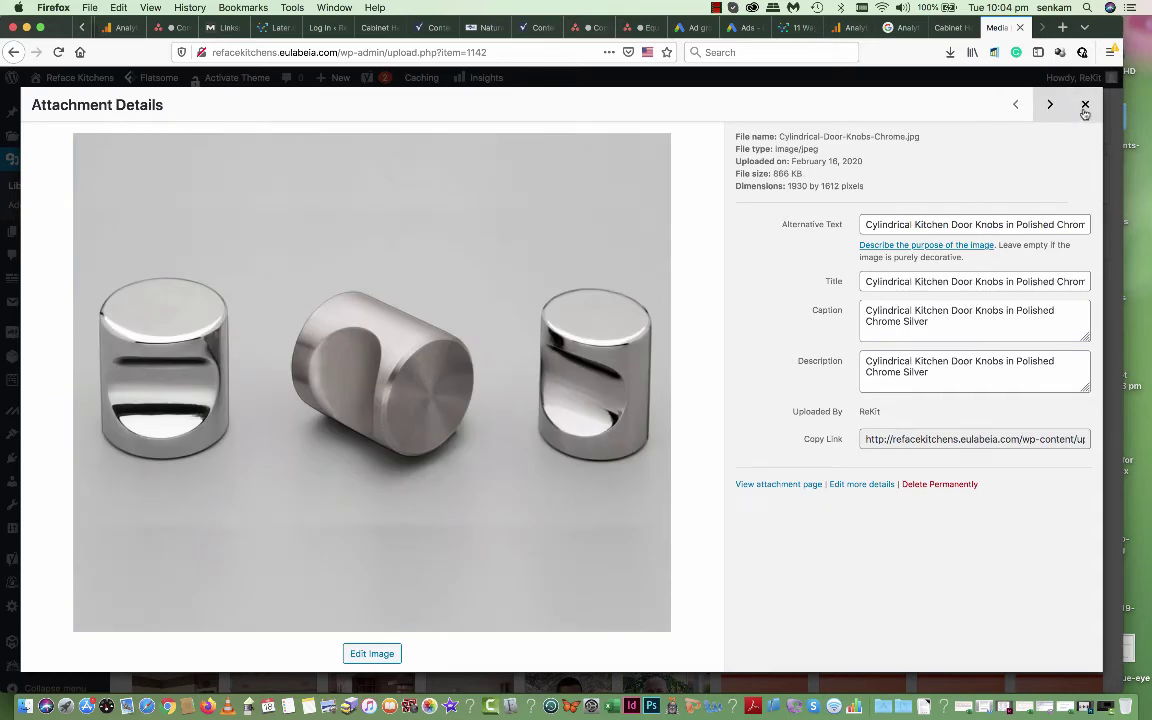
click(1085, 106)
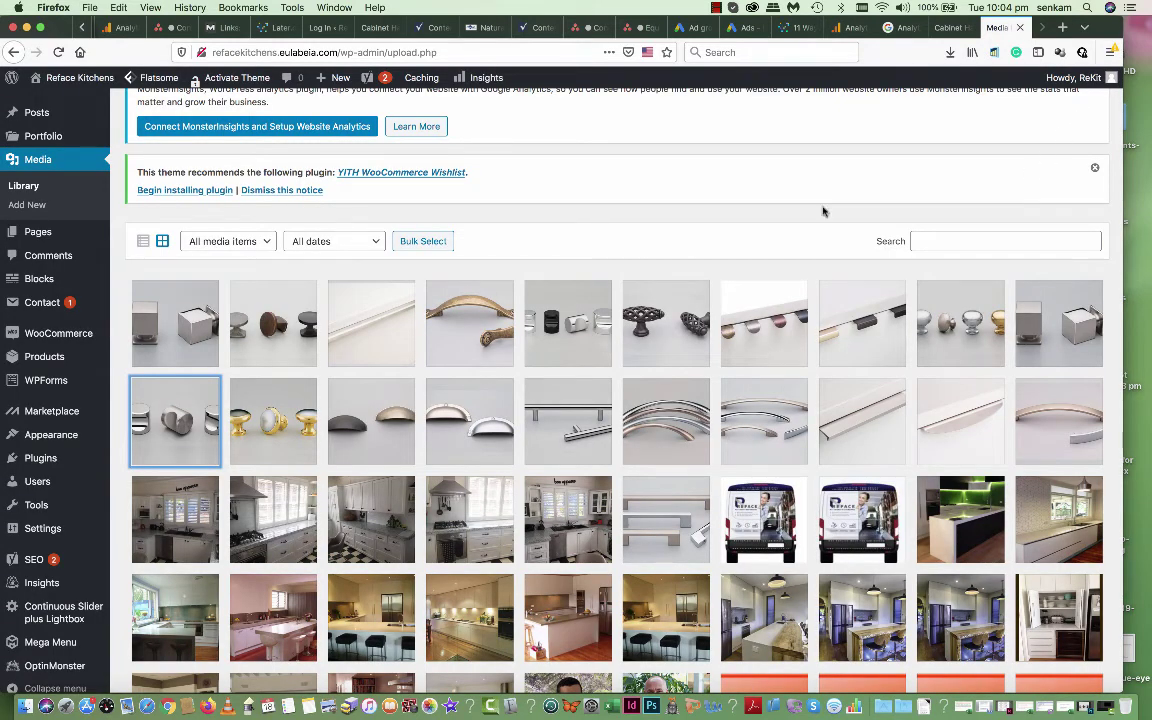
- From the live Cabinet Handles page, open the Replacement Doors page and look over its image gallery
click(955, 27)
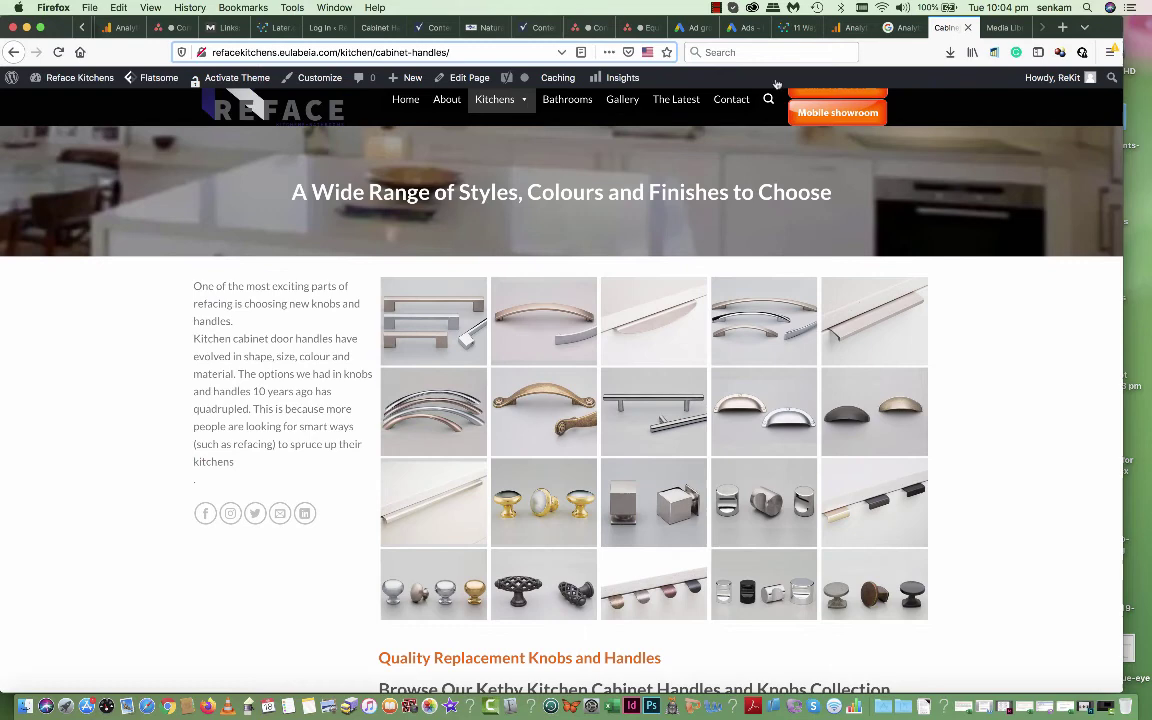
mouse_move(500, 100)
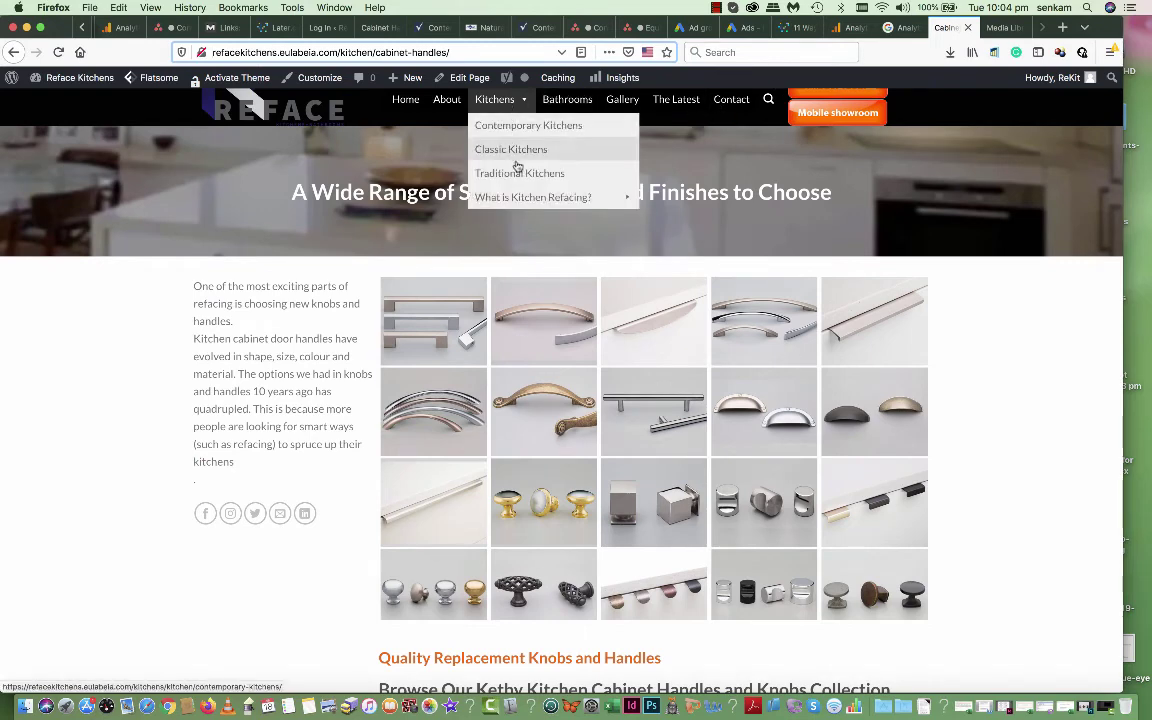
mouse_move(525, 203)
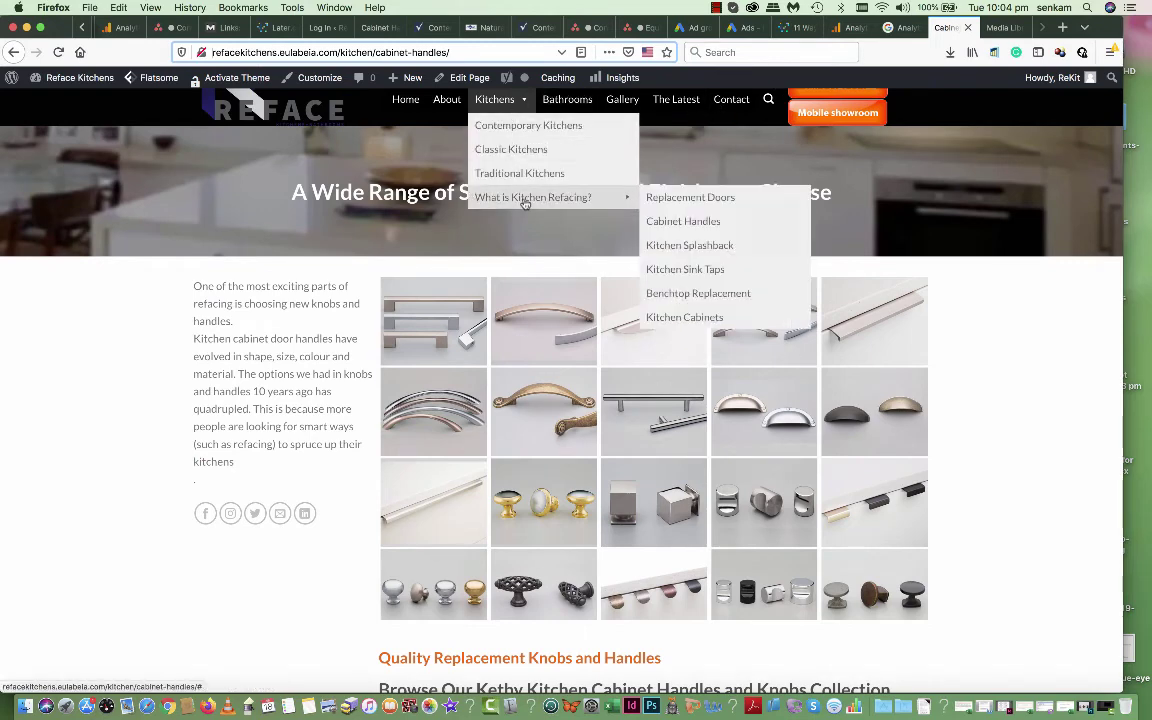
click(683, 204)
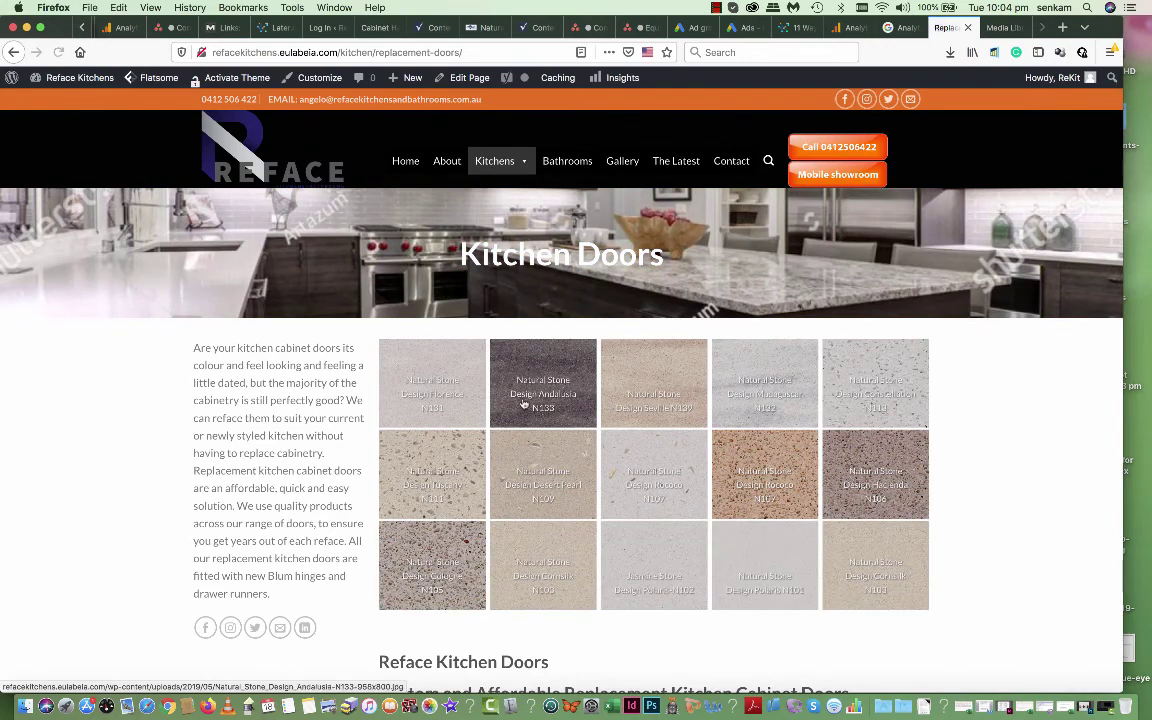
scroll(463, 417, down, 3)
scroll(463, 419, up, 3)
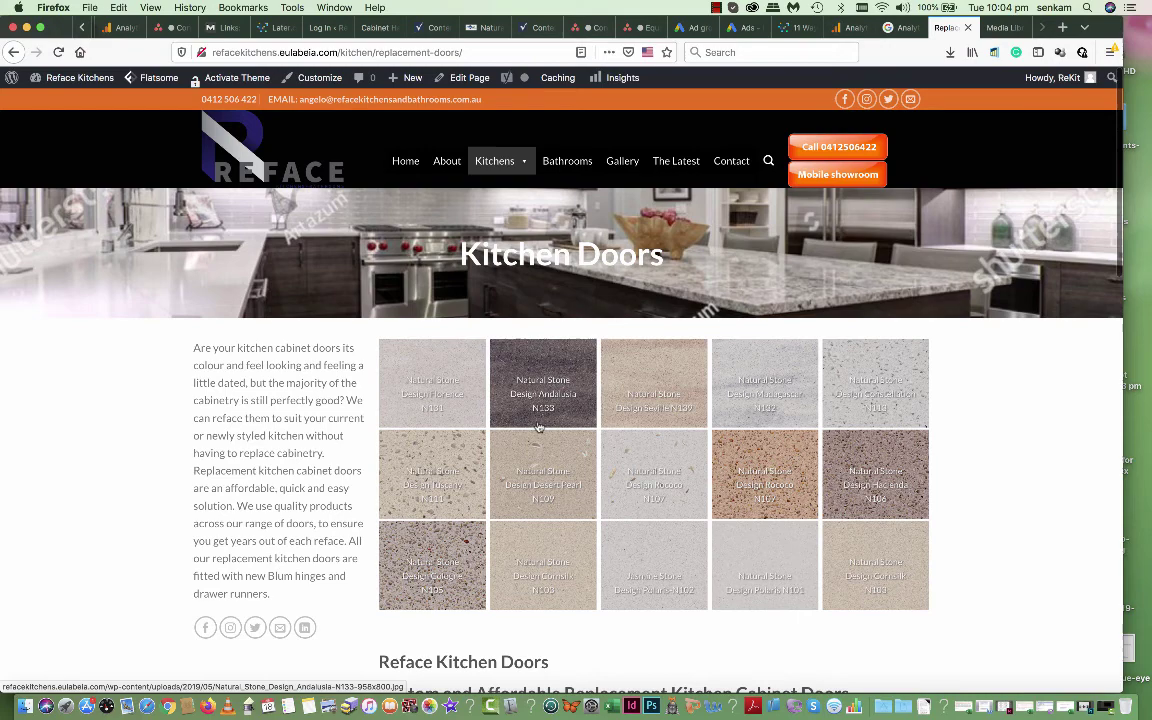
scroll(537, 425, down, 2)
scroll(537, 422, up, 2)
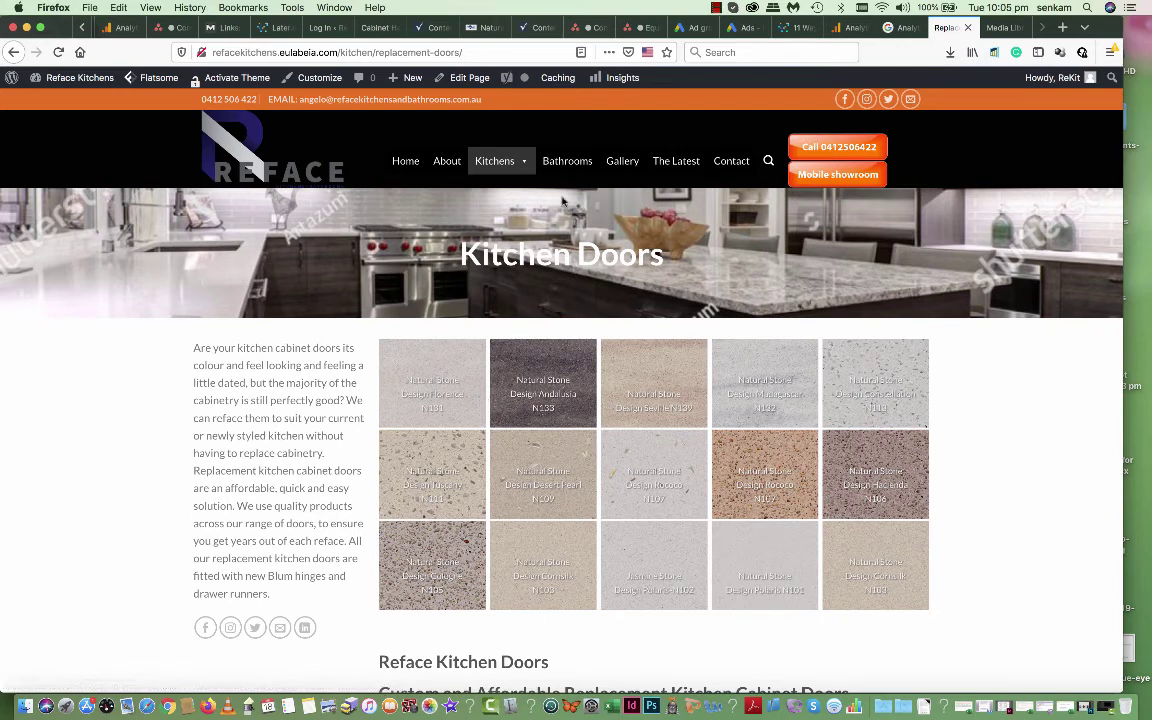
- Return to the live Cabinet Handles page and open it for editing in UX Builder
mouse_move(500, 161)
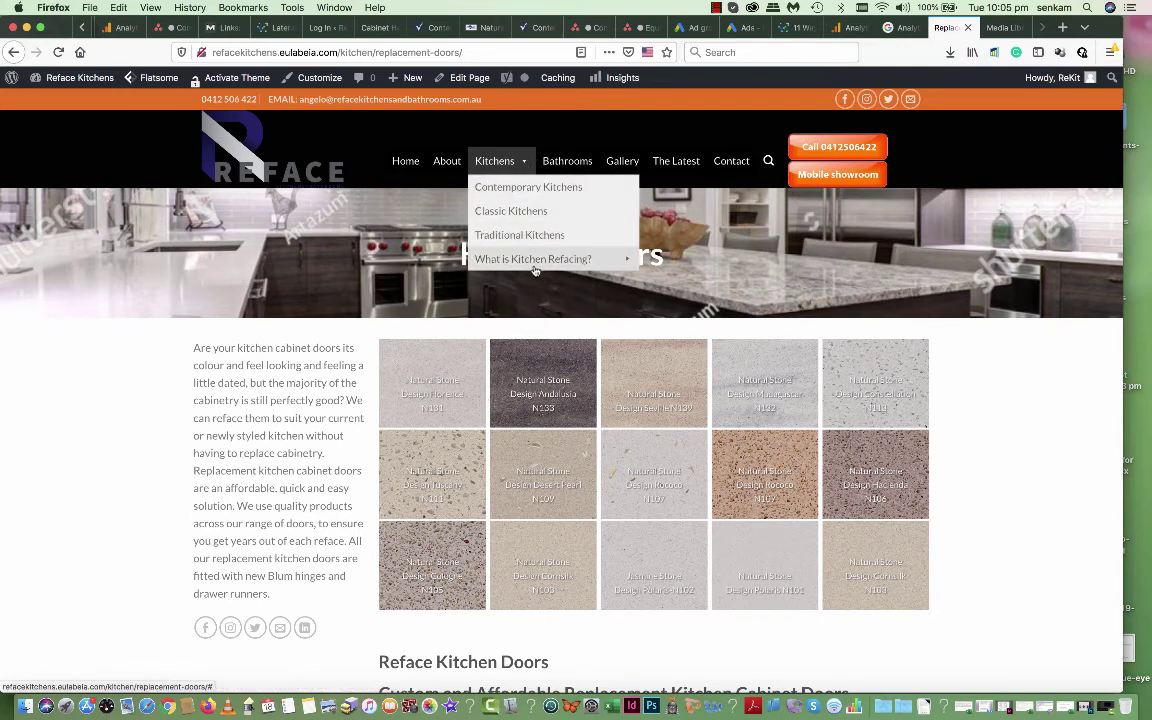
mouse_move(600, 259)
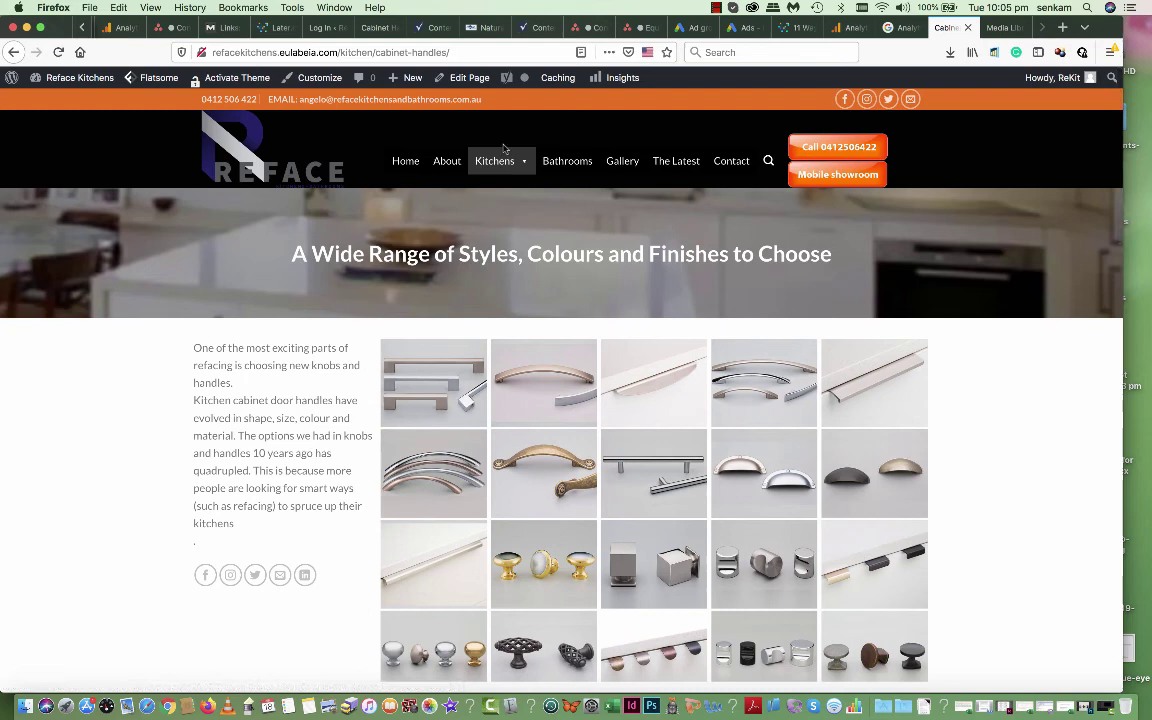
mouse_move(462, 79)
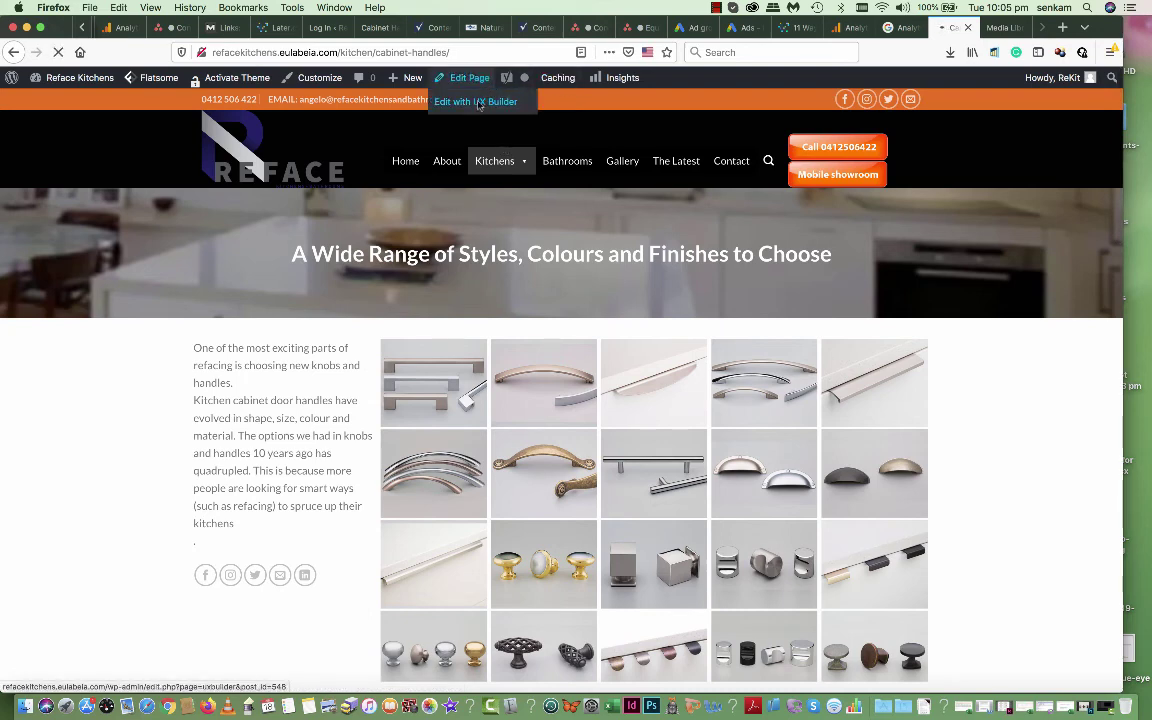
click(478, 104)
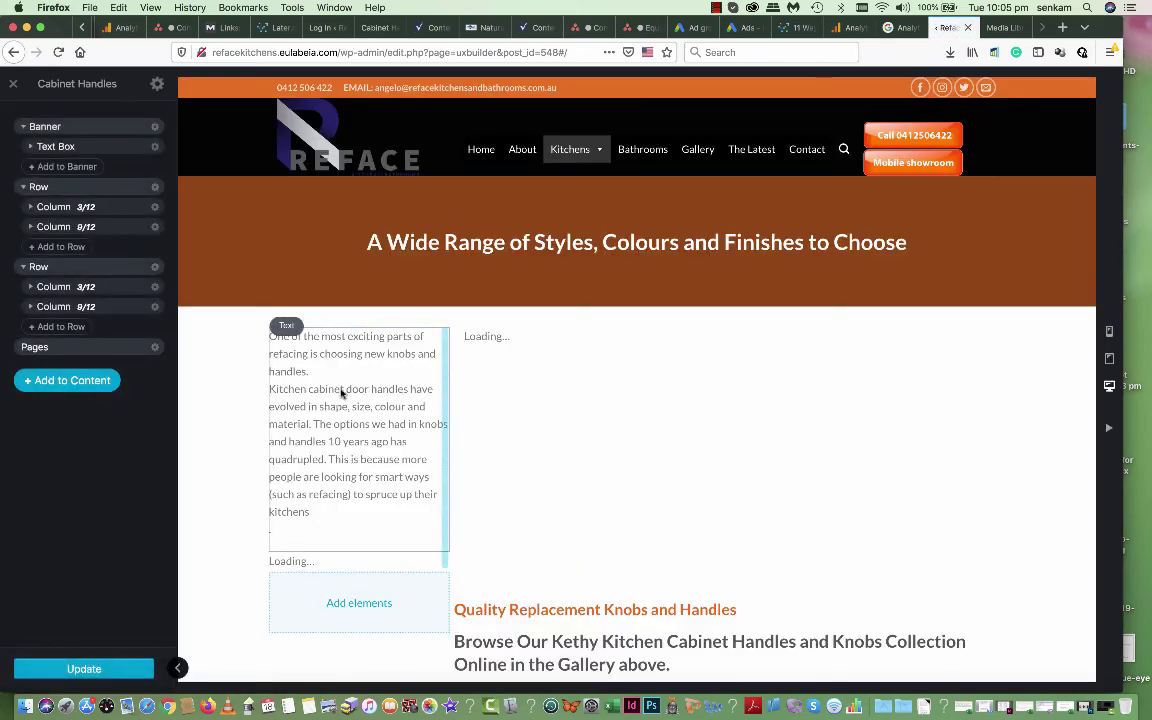
- Open the introductory text beside the gallery in the text editor and format the passage about kitchen cabinet door handles as Paragraph
click(340, 393)
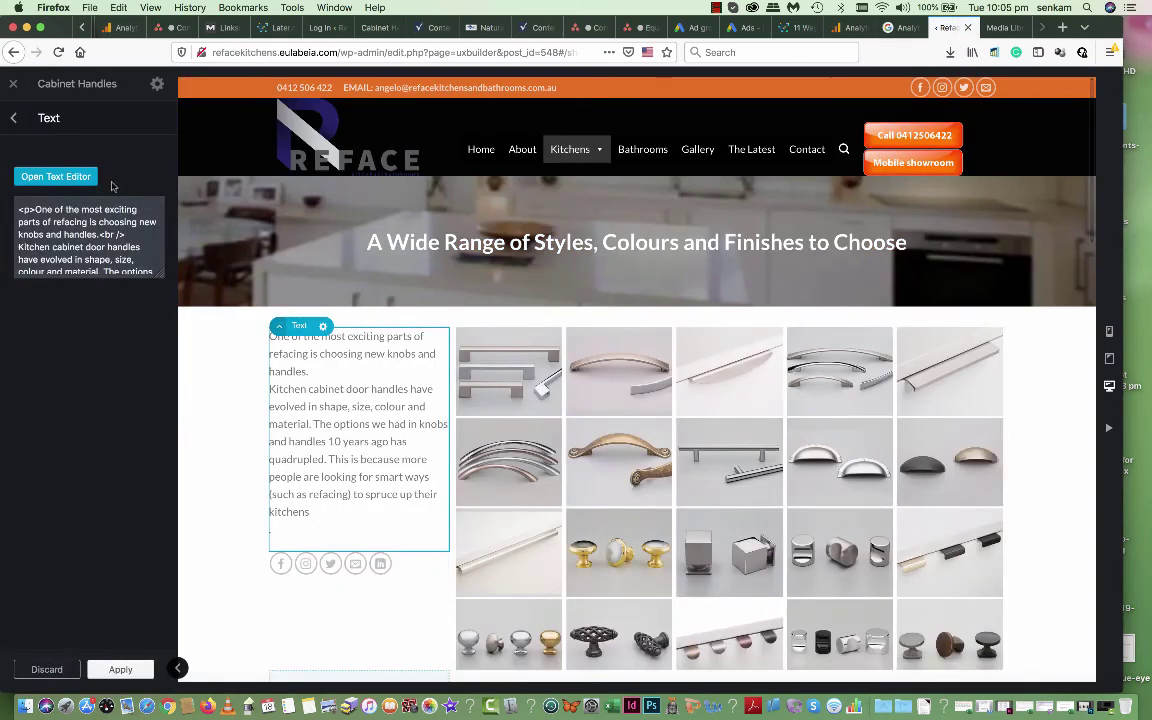
click(80, 178)
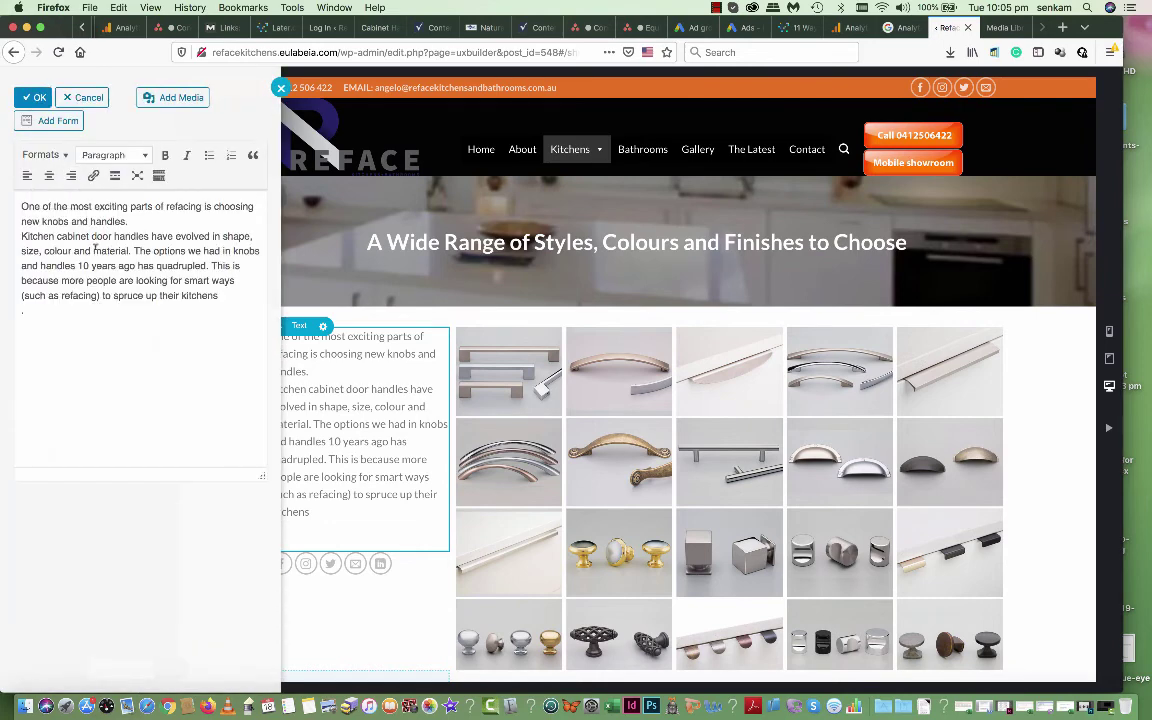
drag(95, 248, 71, 235)
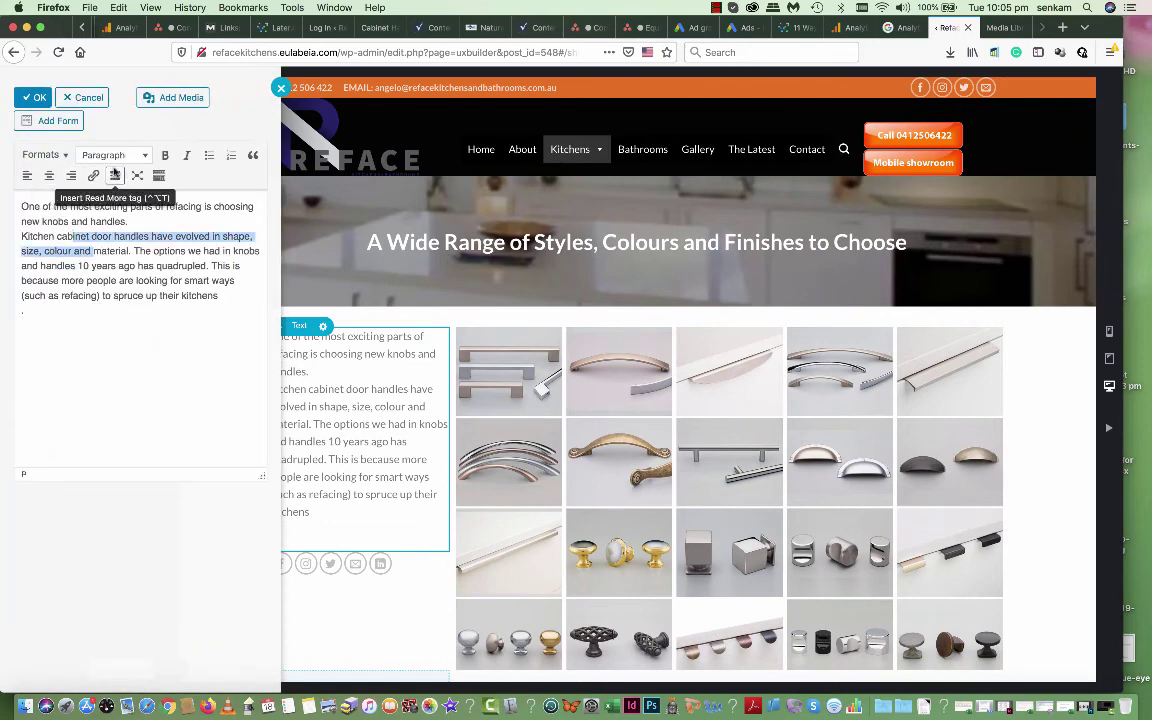
click(145, 157)
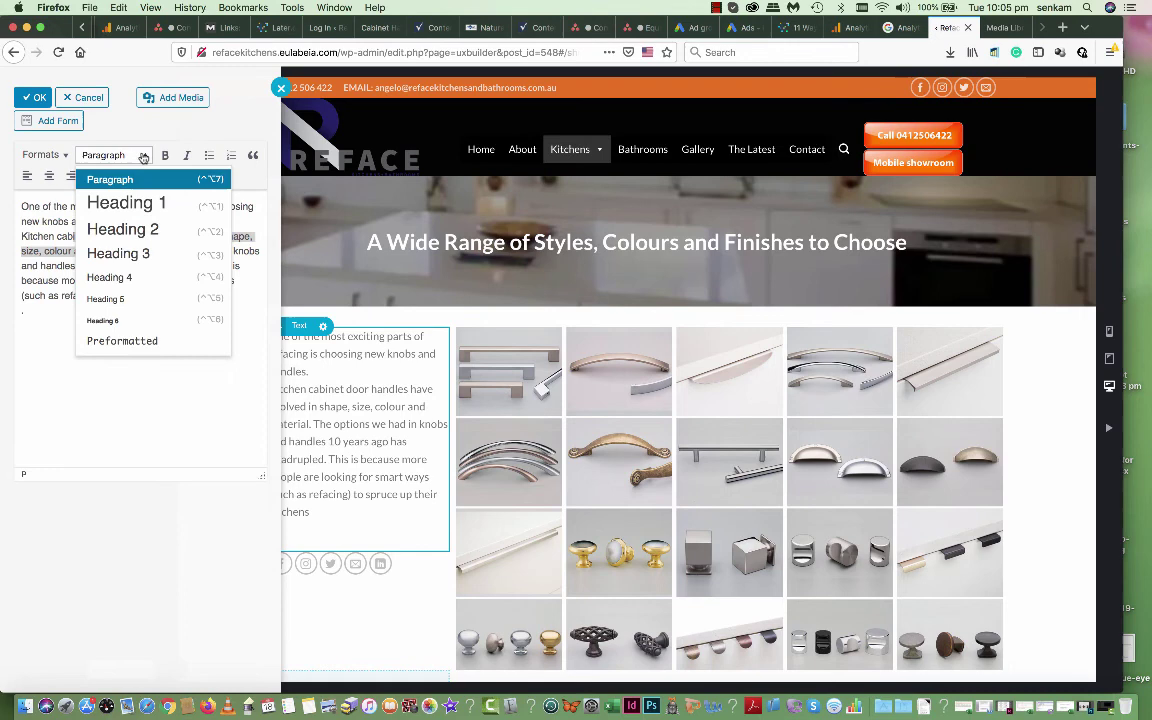
click(117, 181)
click(86, 330)
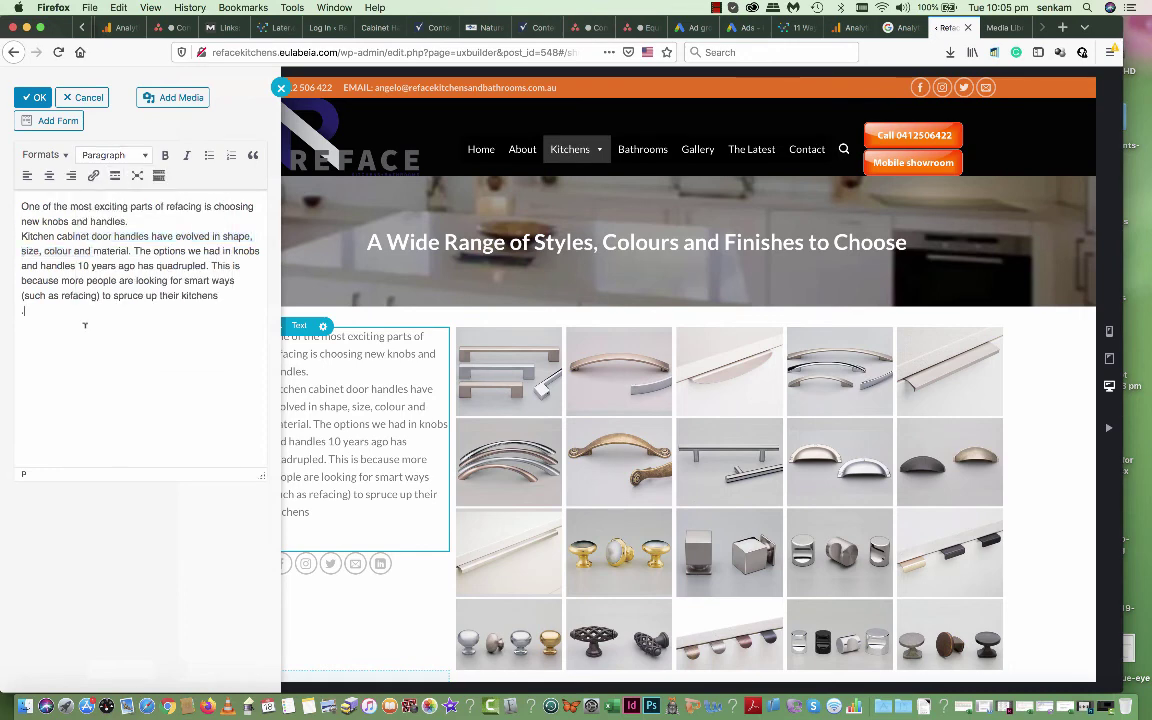
click(38, 100)
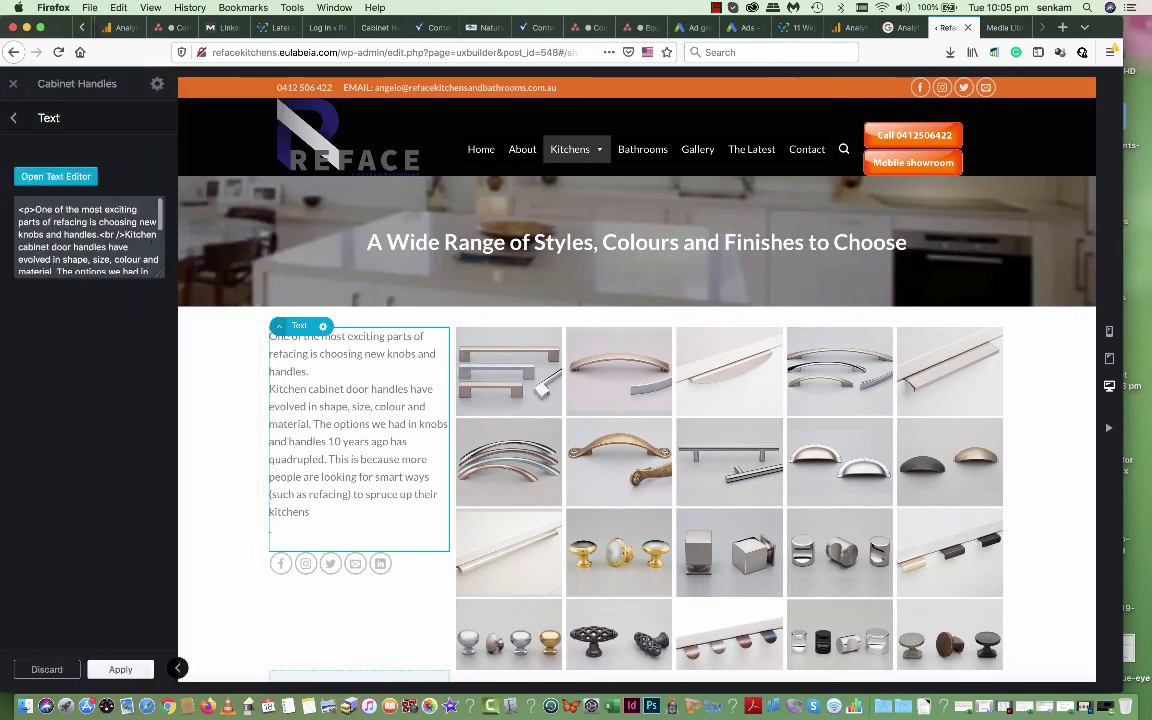
- Recheck the introductory text in the text editor, apply the text element's changes and update the Cabinet Handles page
click(62, 174)
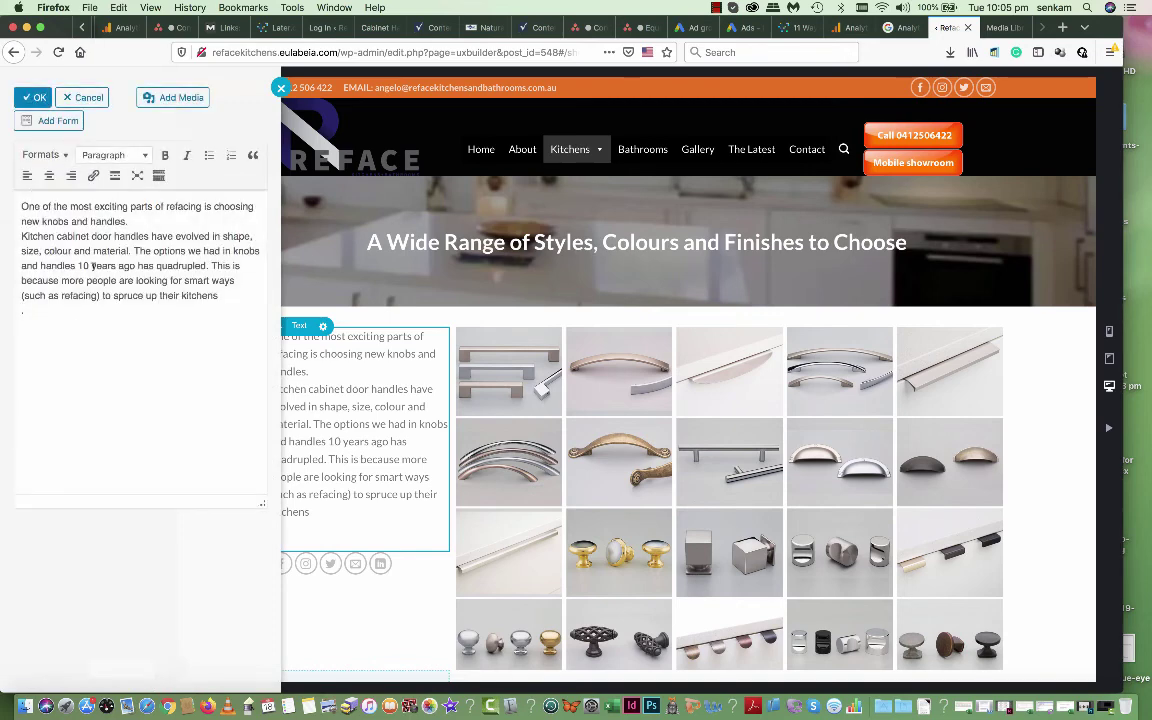
click(33, 97)
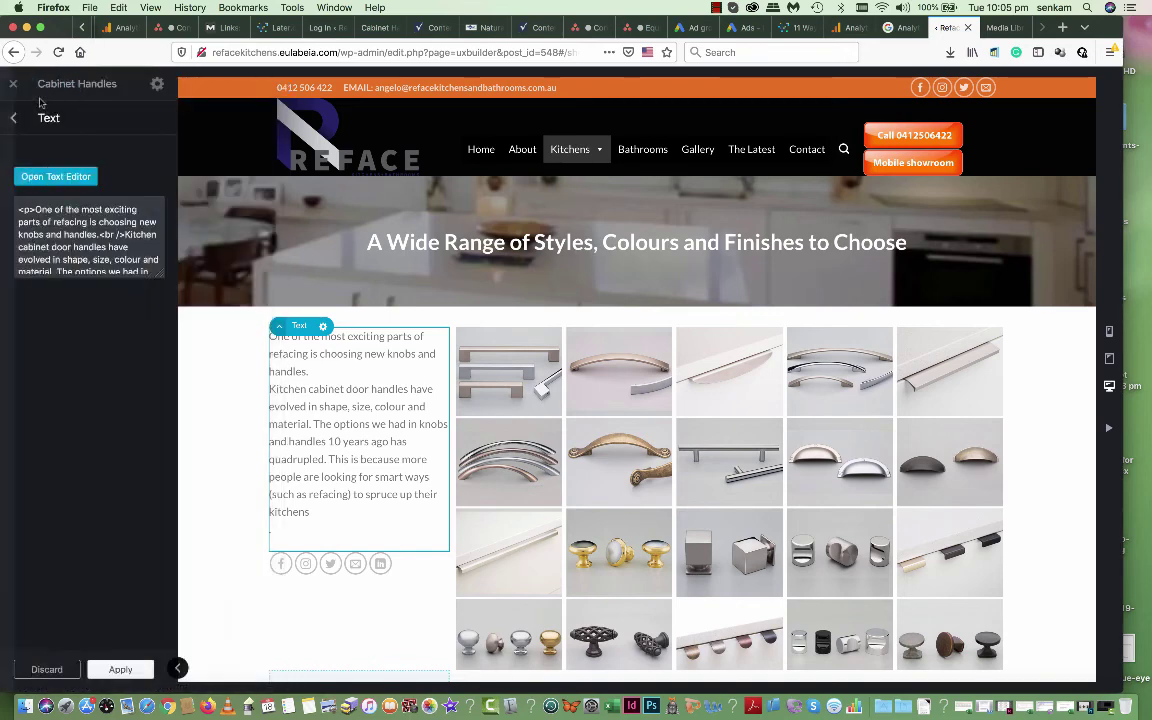
click(131, 668)
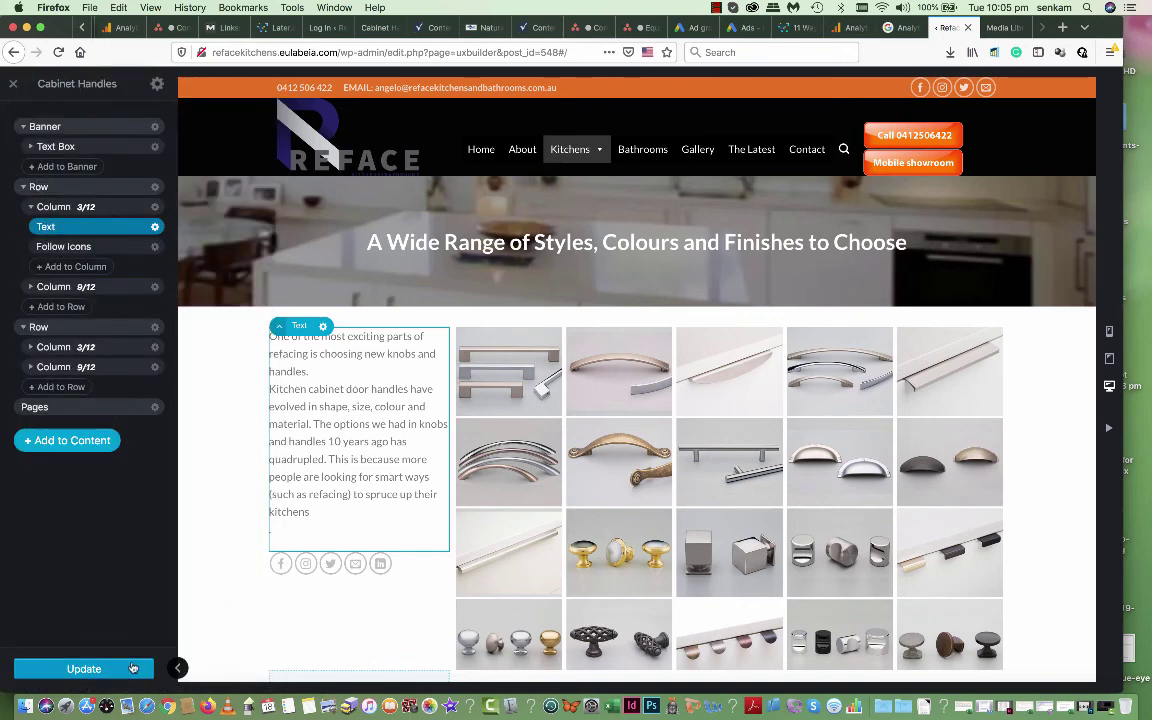
click(131, 668)
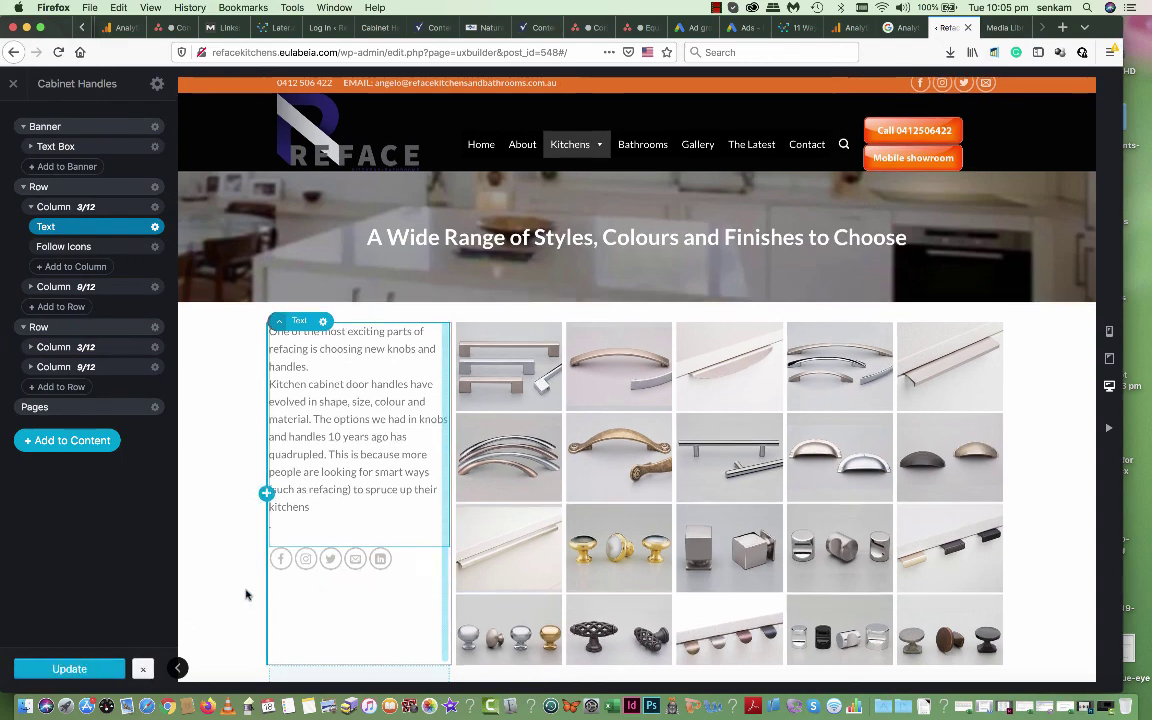
- Look over the headings and body text below the gallery, down to the Contemporary Range links and the related pages slider
scroll(247, 596, down, 5)
scroll(247, 595, down, 5)
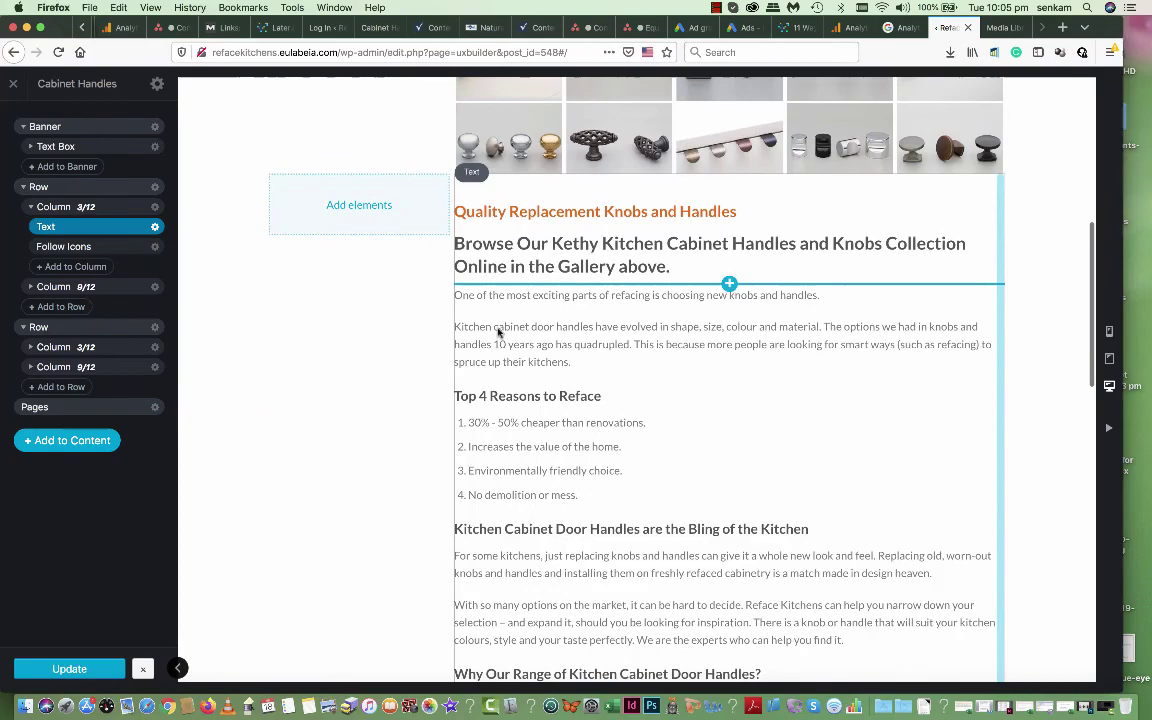
scroll(558, 515, down, 10)
scroll(558, 515, down, 3)
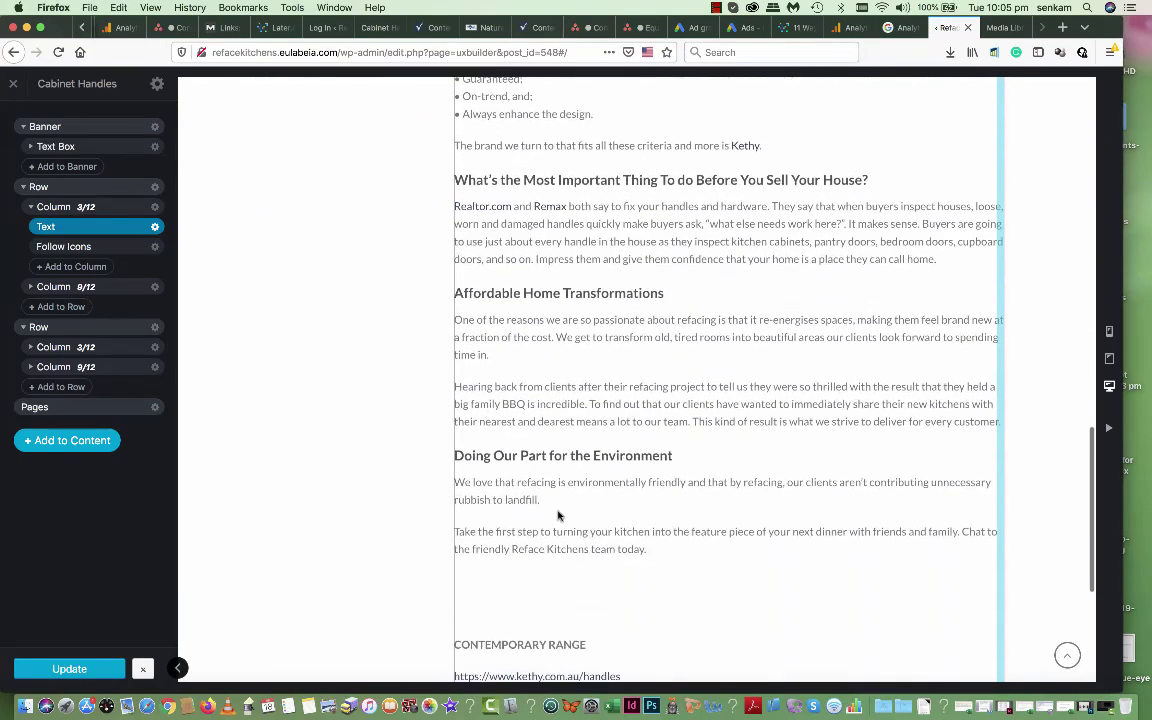
scroll(558, 515, up, 4)
scroll(558, 515, down, 10)
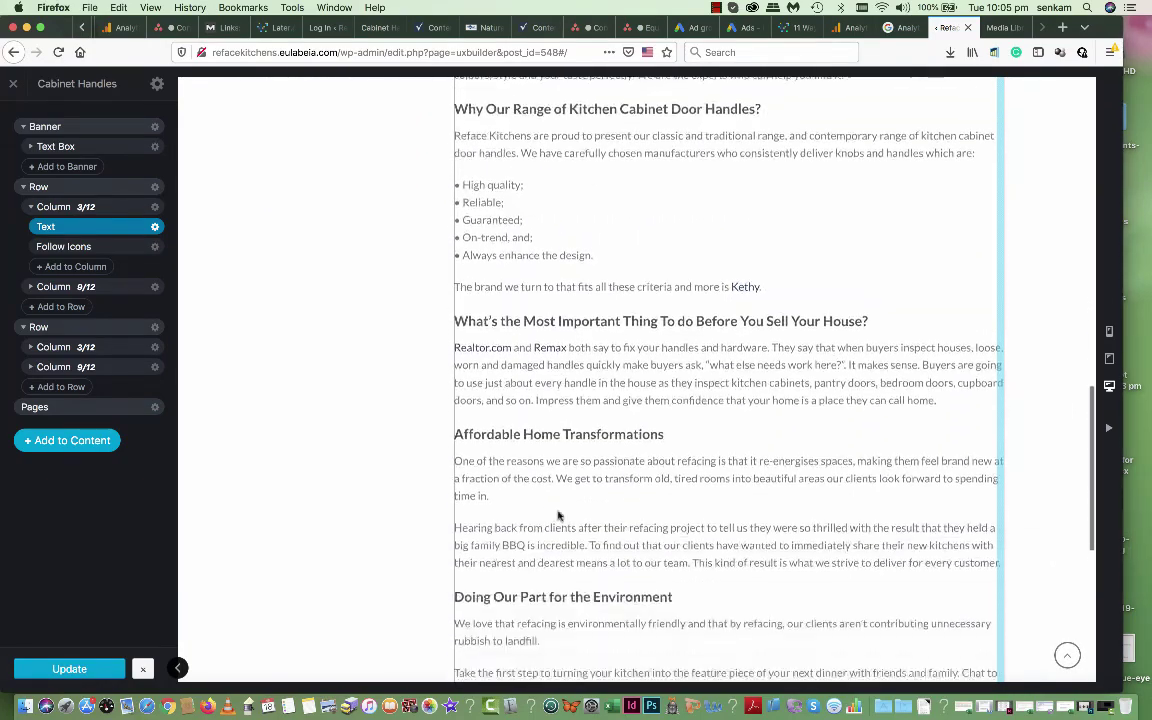
scroll(558, 515, up, 3)
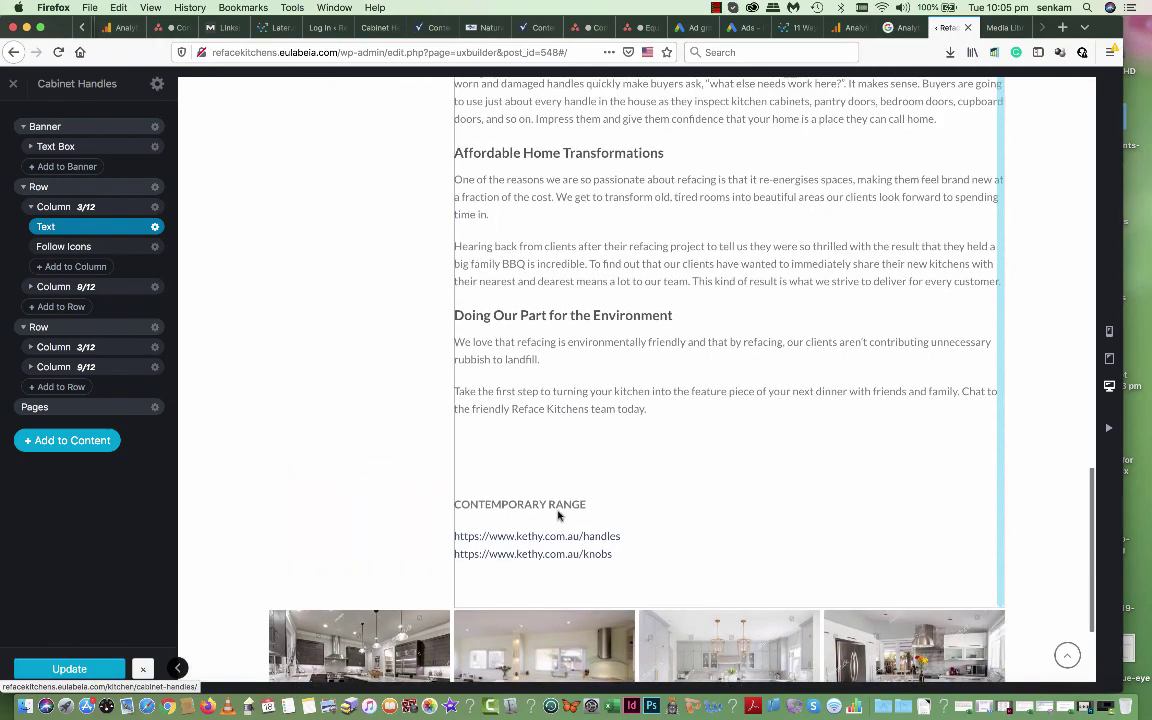
scroll(558, 515, down, 1)
scroll(558, 515, down, 1)
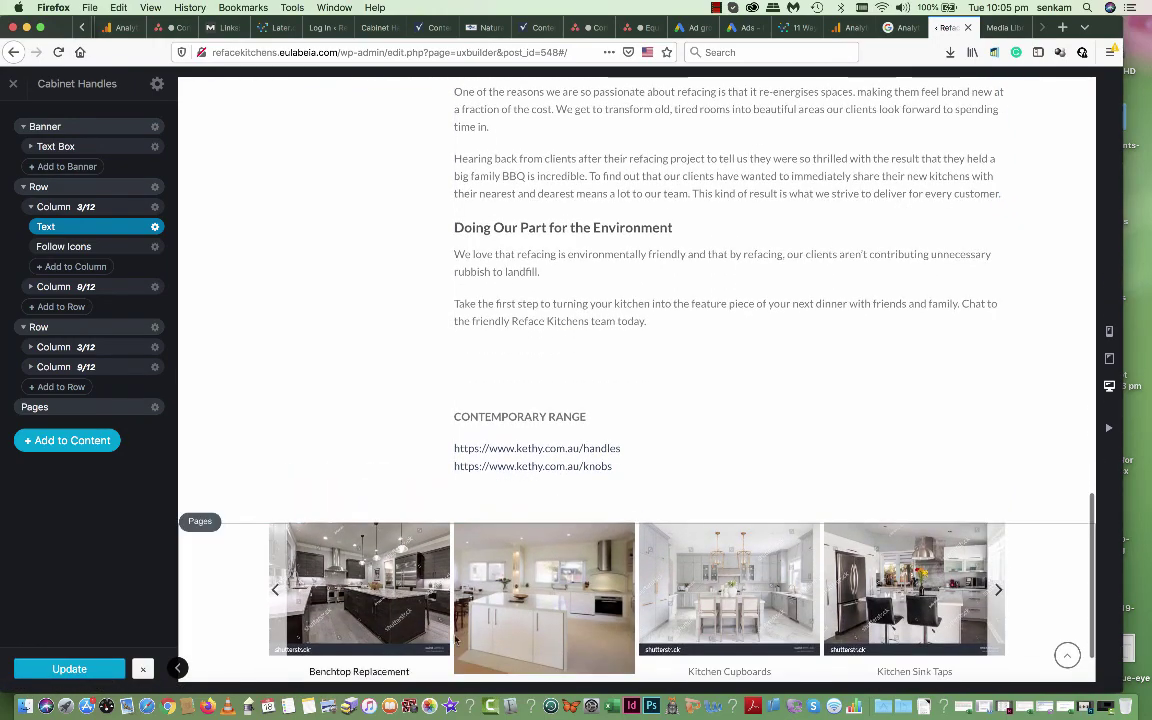
scroll(625, 365, up, 15)
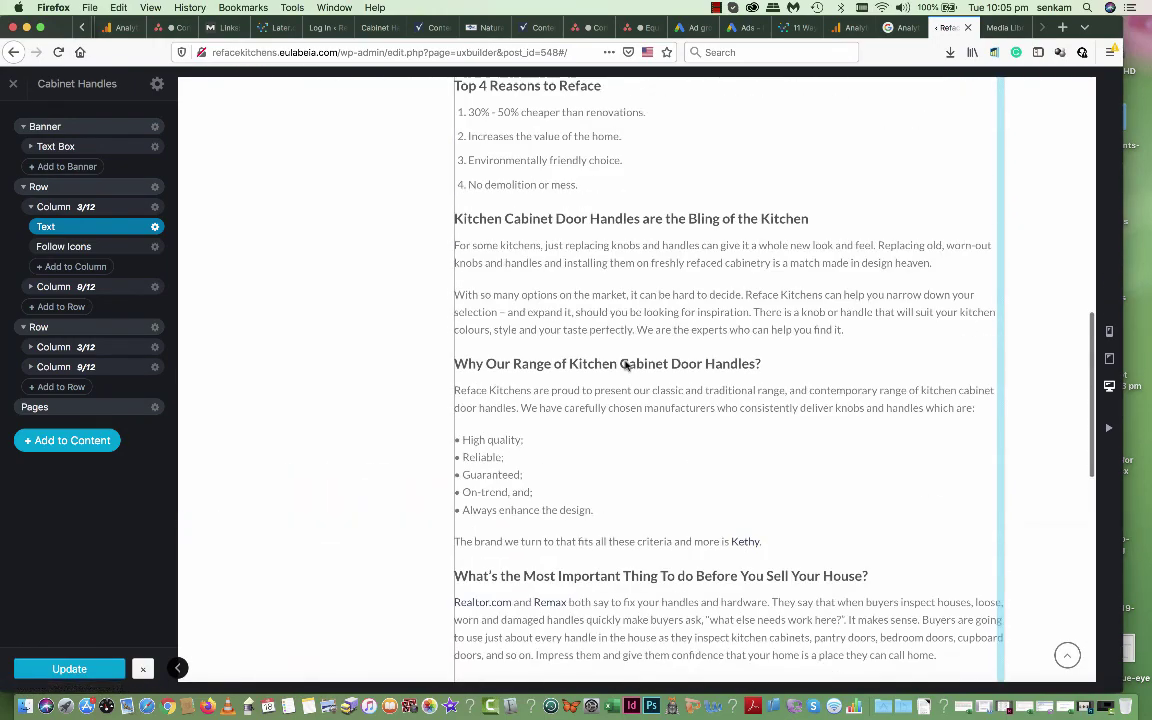